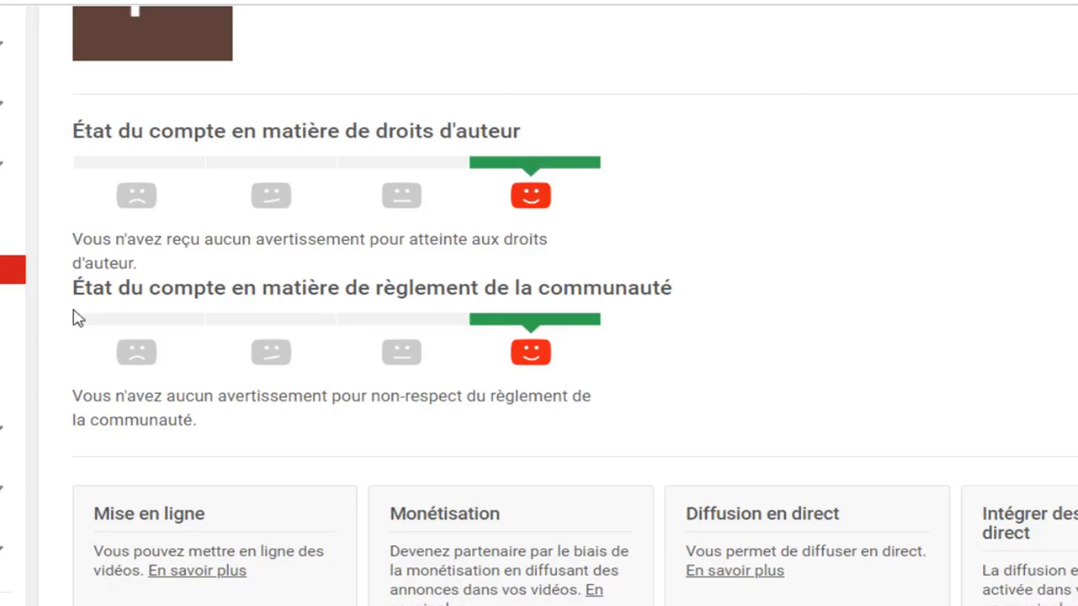
# Step: Examine the account's community guidelines standing and the status of each channel feature, such as Monétisation, Diffusion en direct and Annotations externes
pyautogui.moveTo(74, 287); pyautogui.dragTo(687, 288)
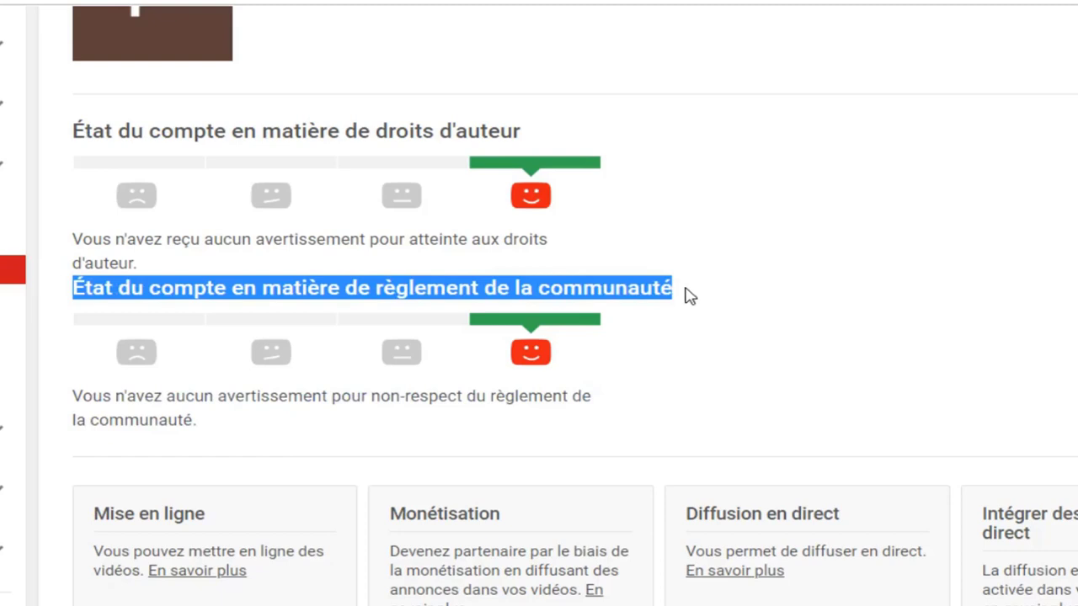
pyautogui.click(576, 289)
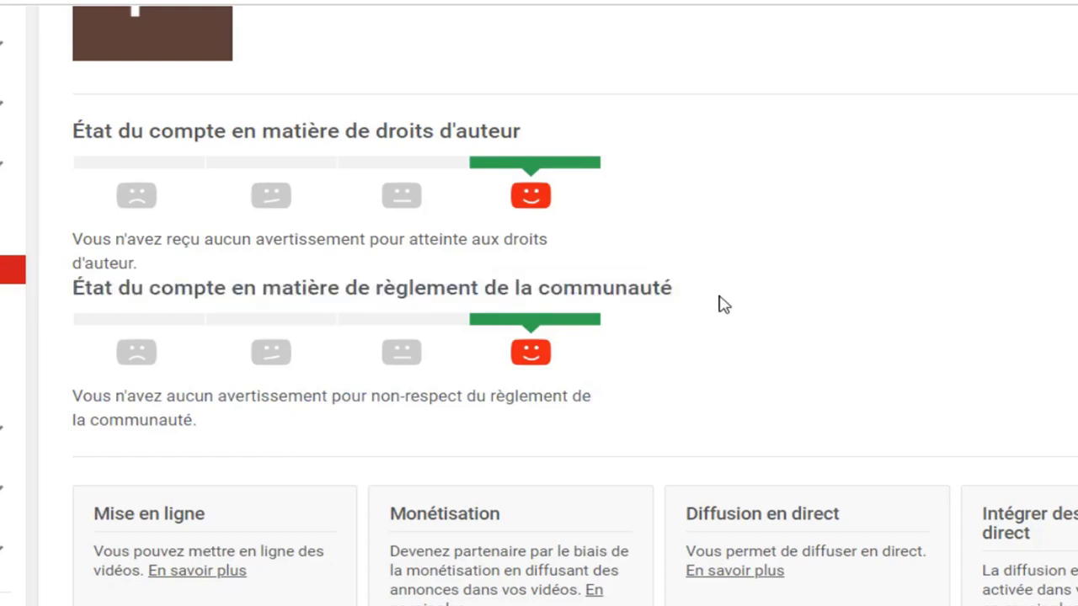
pyautogui.scroll(-1, 724, 305)
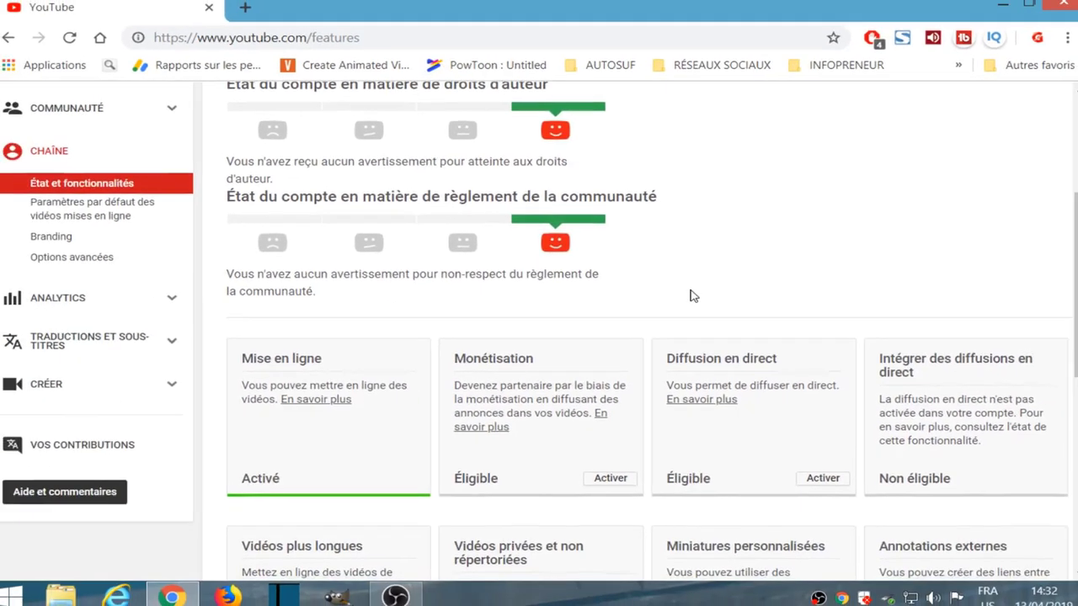
pyautogui.scroll(-1, 725, 305)
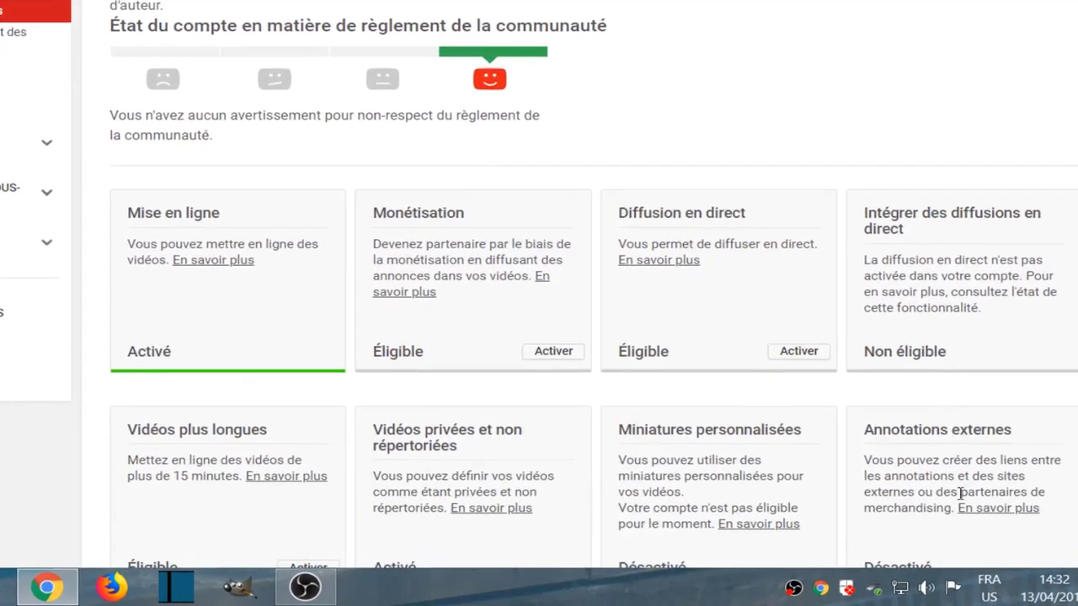
pyautogui.scroll(-2, 951, 511)
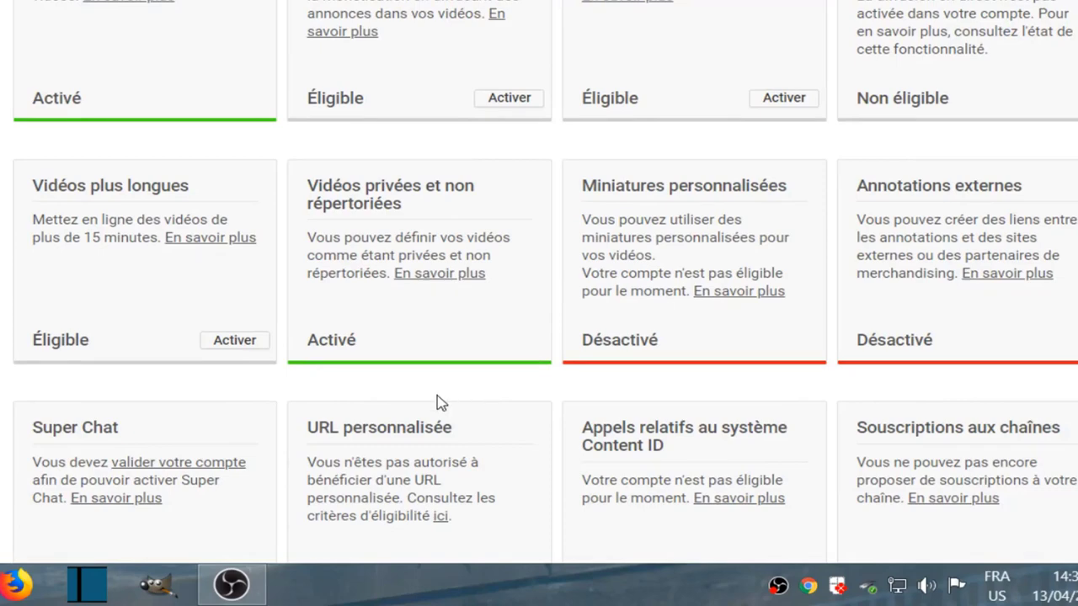
pyautogui.scroll(3, 438, 397)
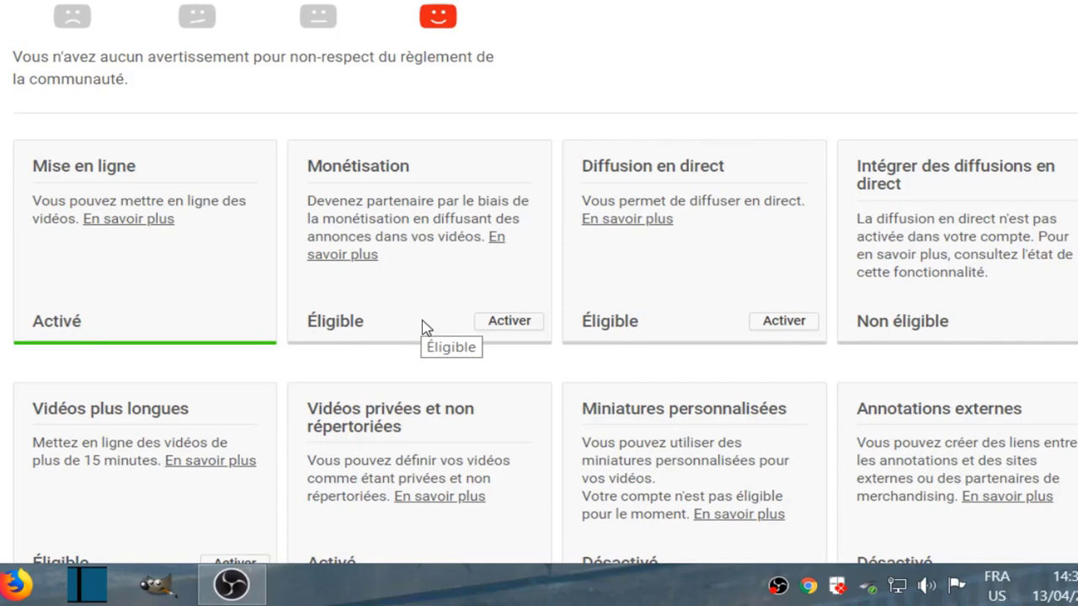
pyautogui.scroll(-1, 425, 328)
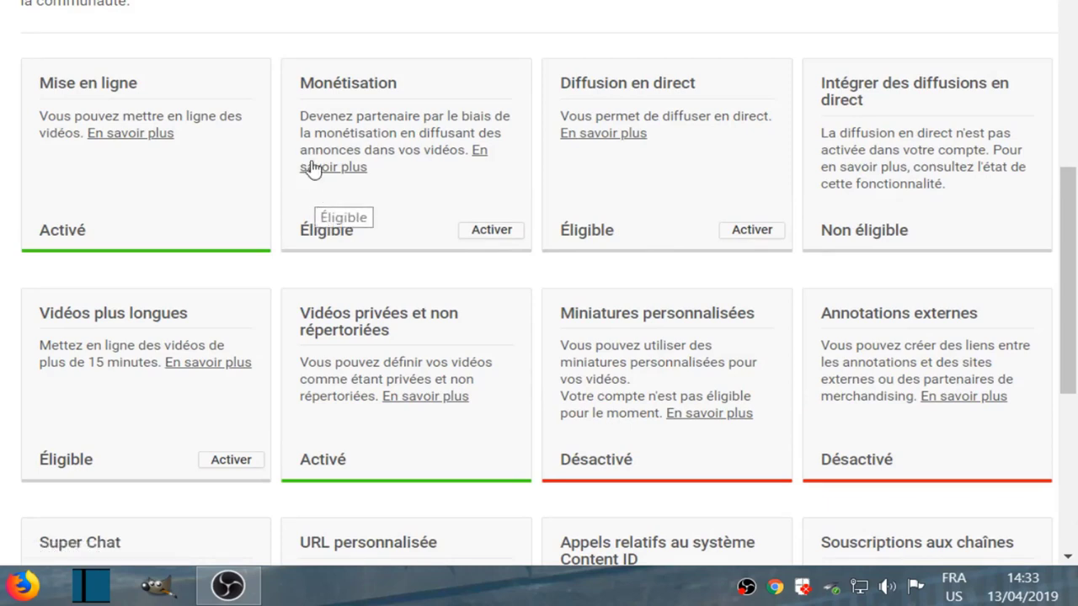
pyautogui.moveTo(301, 116); pyautogui.dragTo(524, 231)
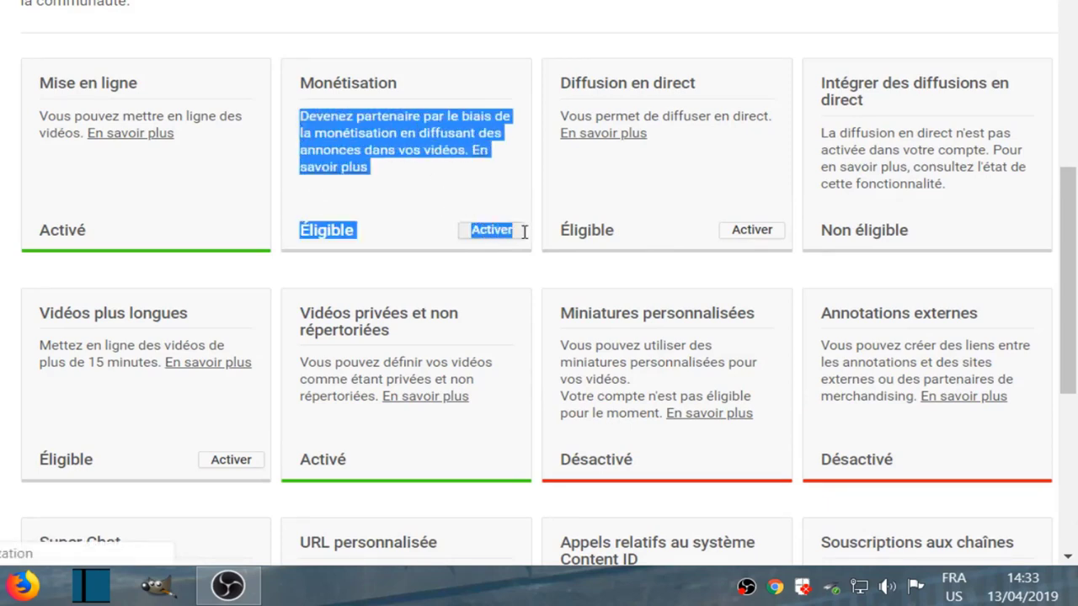
pyautogui.click(537, 190)
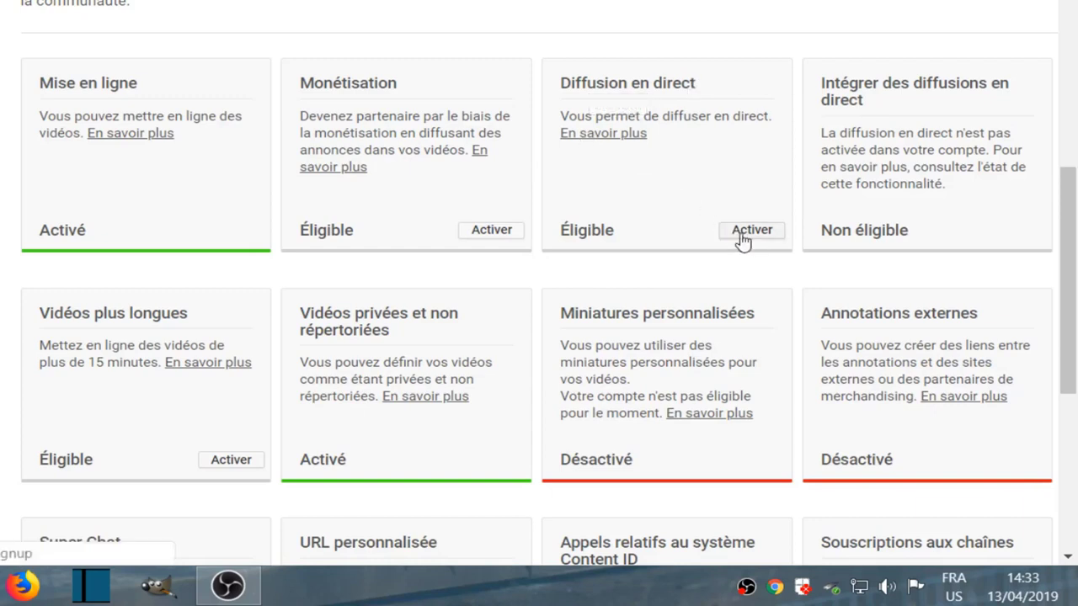
pyautogui.scroll(-1, 694, 225)
pyautogui.scroll(-1, 694, 225)
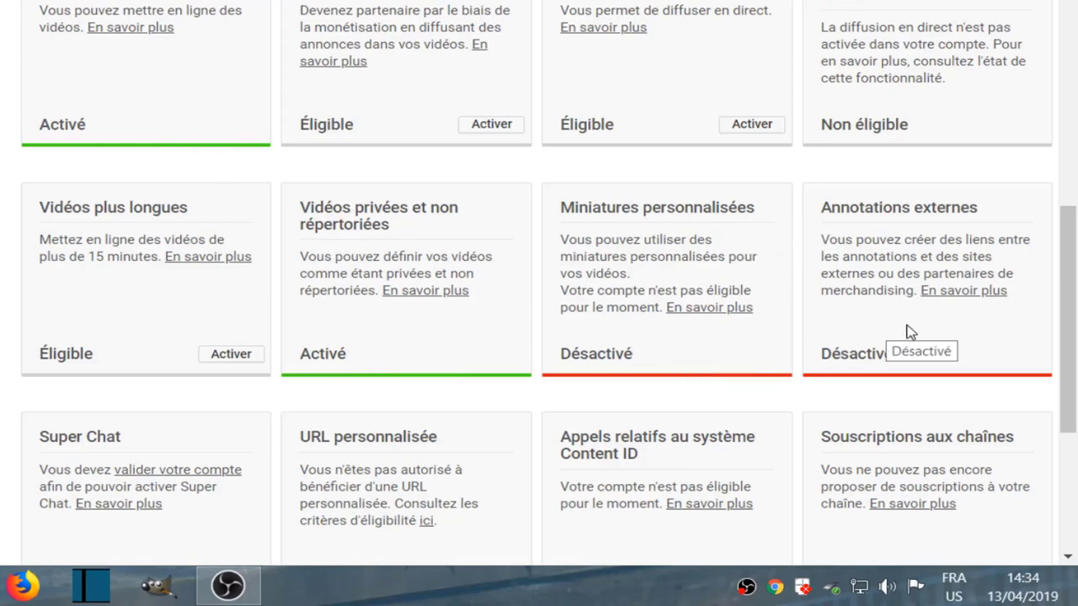
pyautogui.scroll(-3, 918, 314)
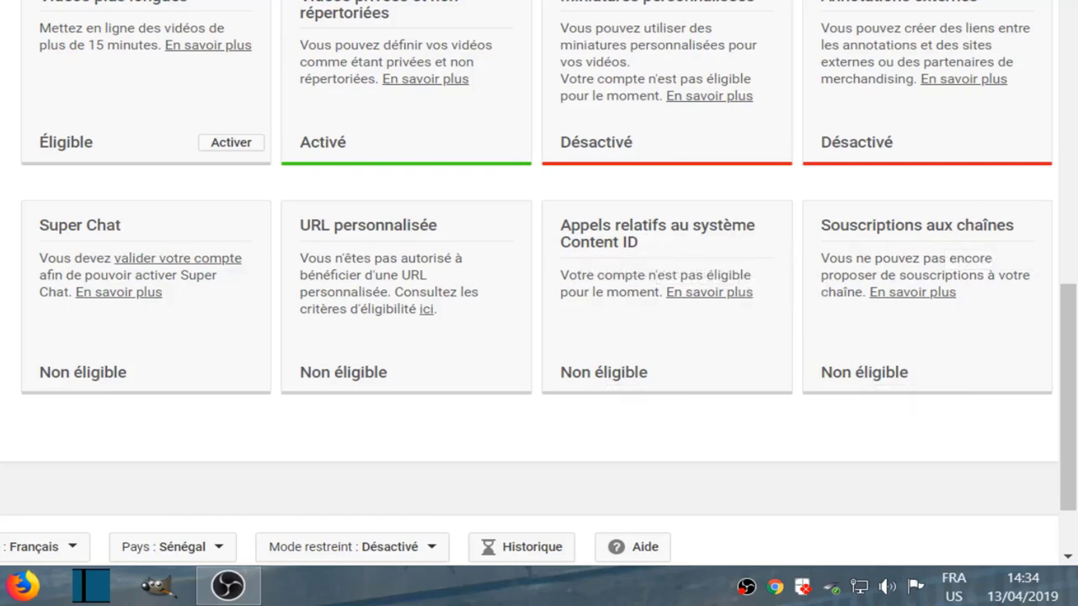
# Step: Open the channel's default settings for uploaded videos and set the default privacy to Privée
pyautogui.scroll(5, 885, 375)
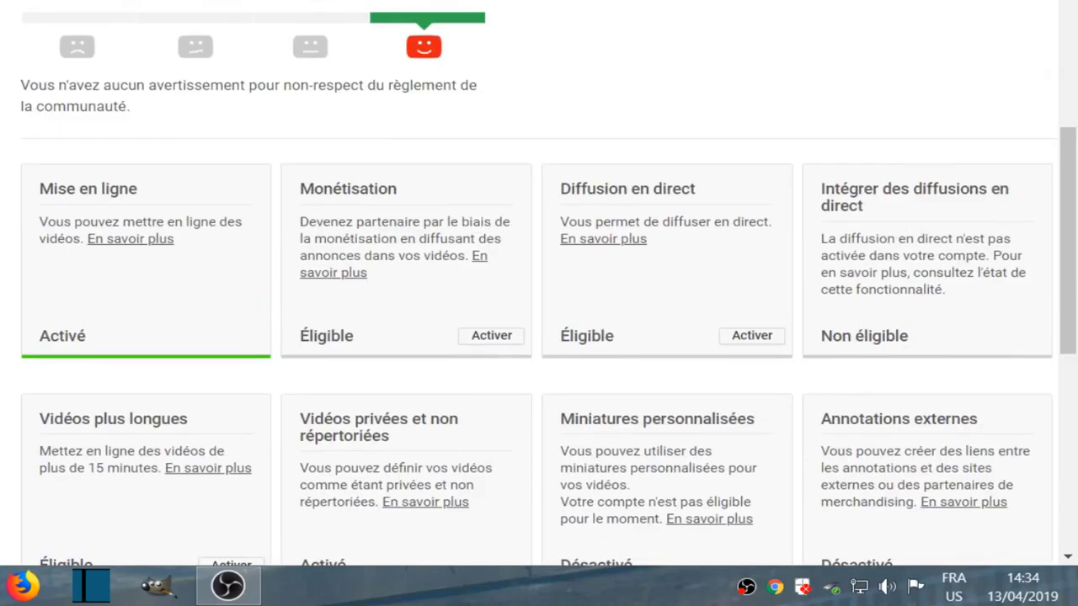
pyautogui.scroll(3, 548, 282)
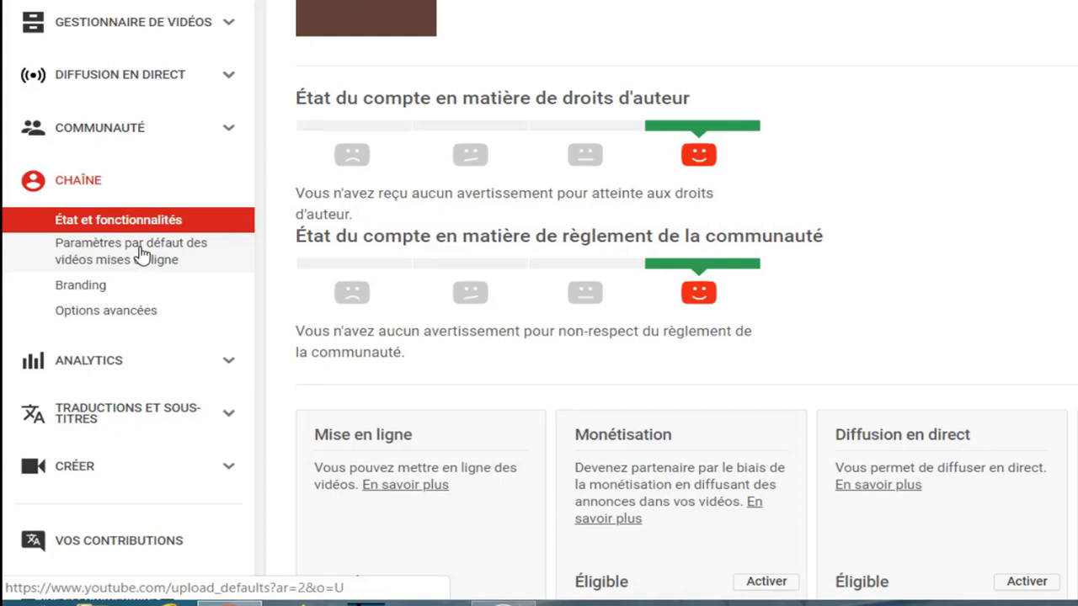
pyautogui.click(141, 253)
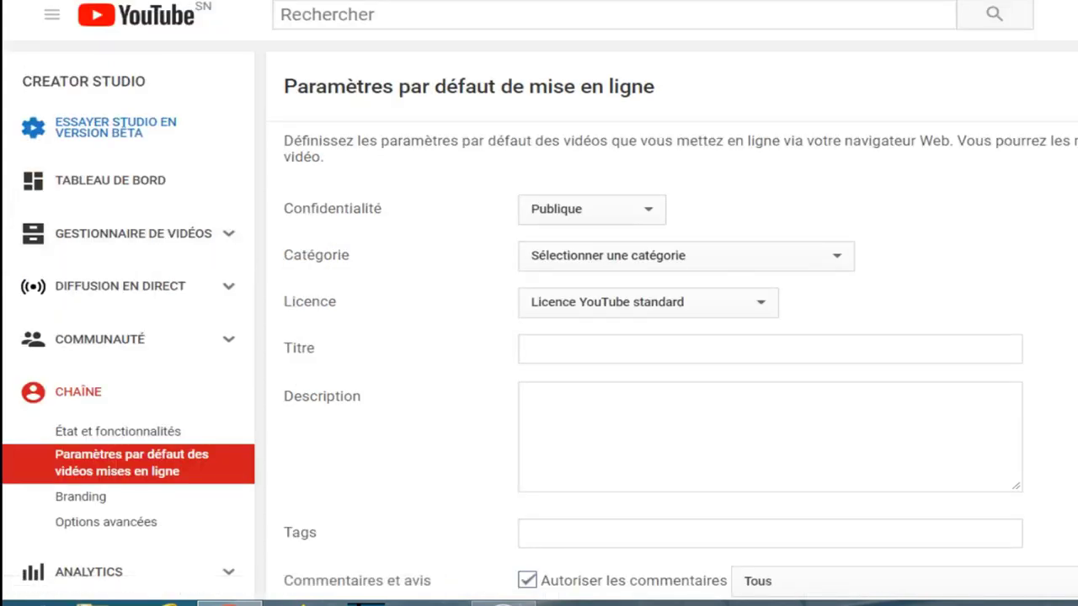
pyautogui.click(648, 213)
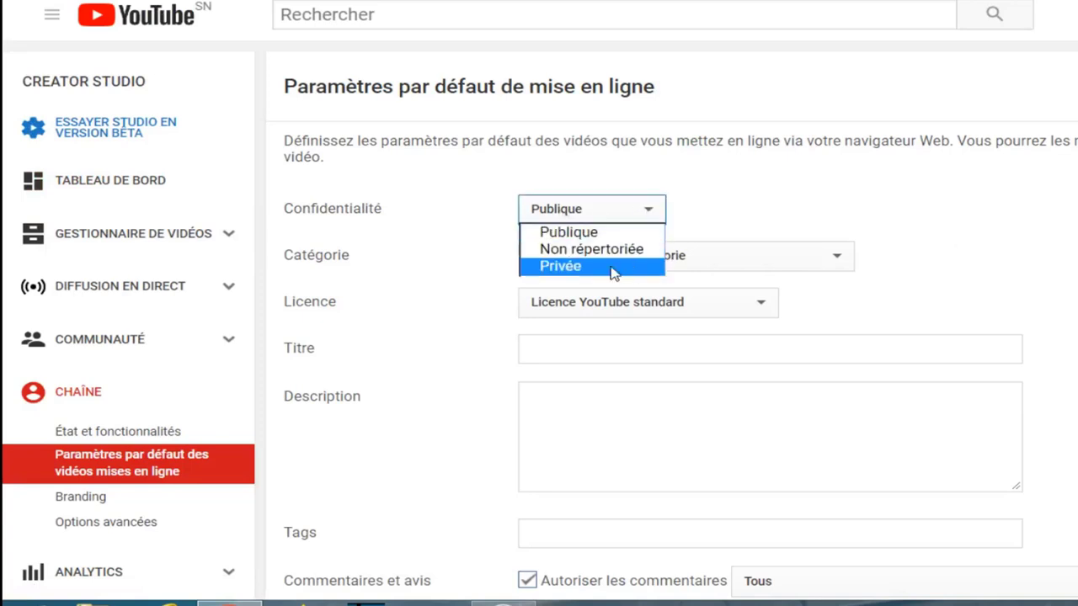
pyautogui.click(622, 214)
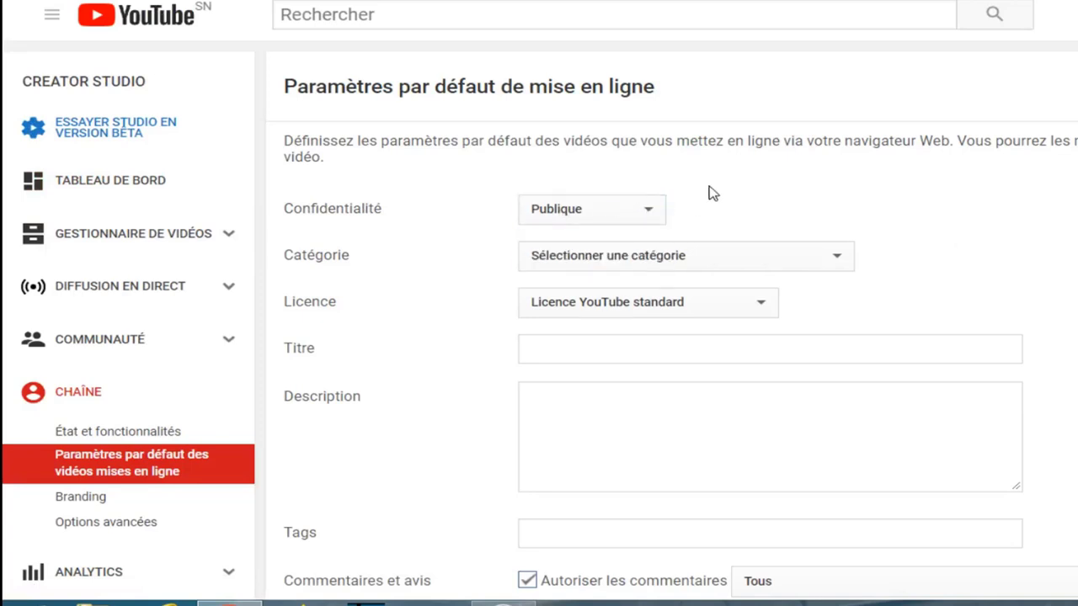
pyautogui.click(653, 214)
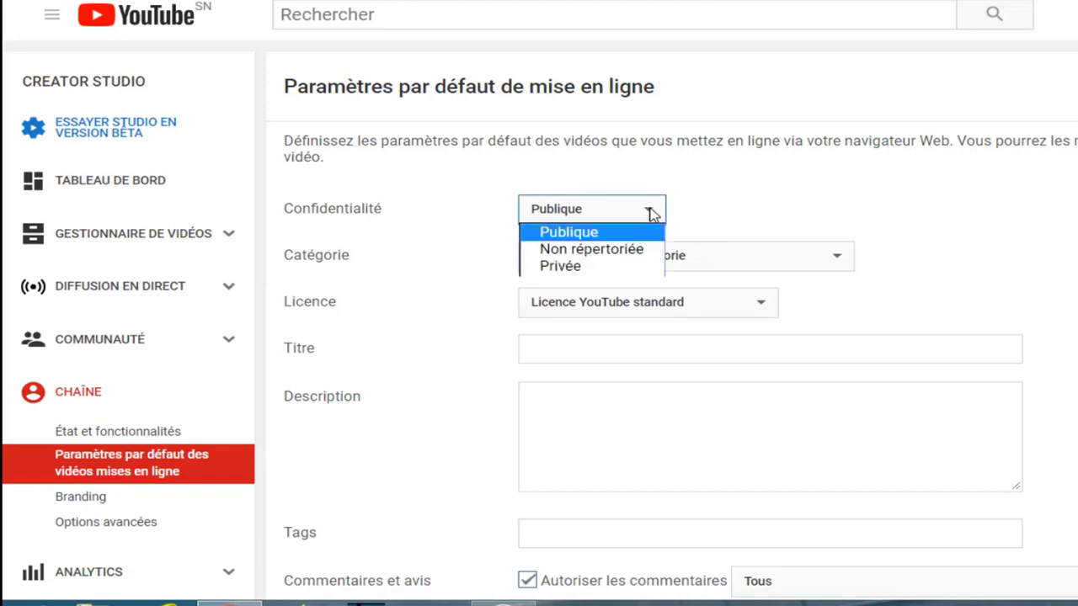
pyautogui.click(602, 266)
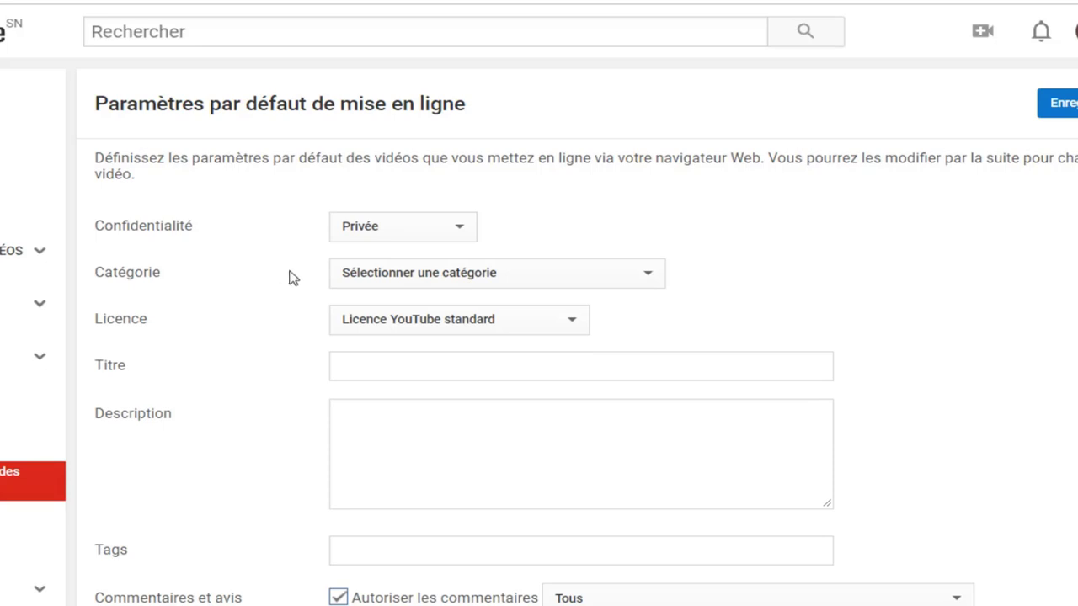
# Step: Change the default upload privacy back to Publique
pyautogui.scroll(-2, 301, 300)
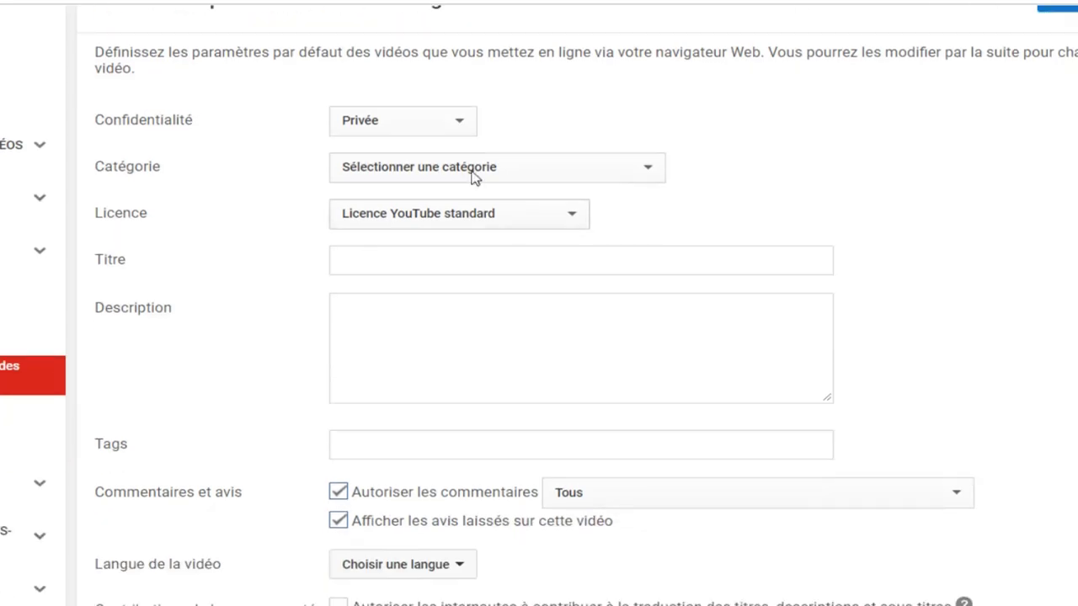
pyautogui.click(462, 128)
pyautogui.click(455, 144)
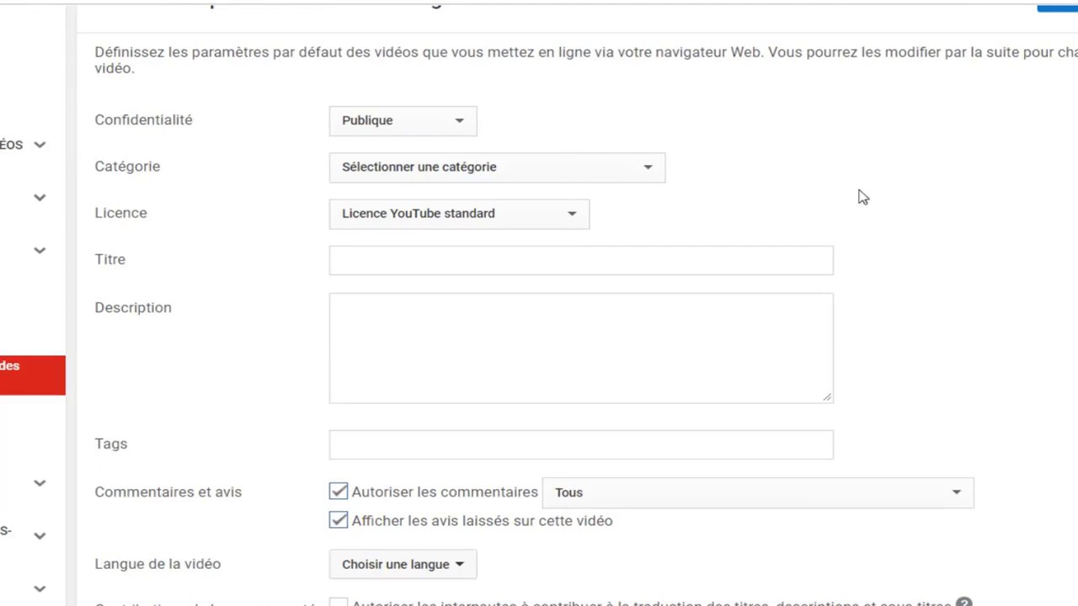
# Step: Set the default video category to Vie pratique et style
pyautogui.click(648, 167)
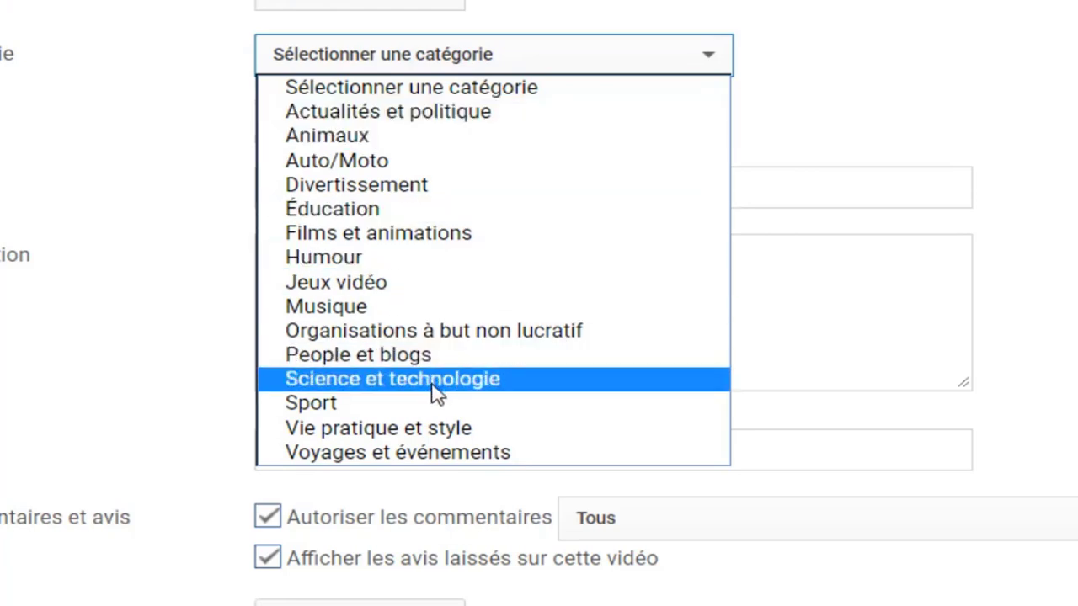
pyautogui.click(468, 430)
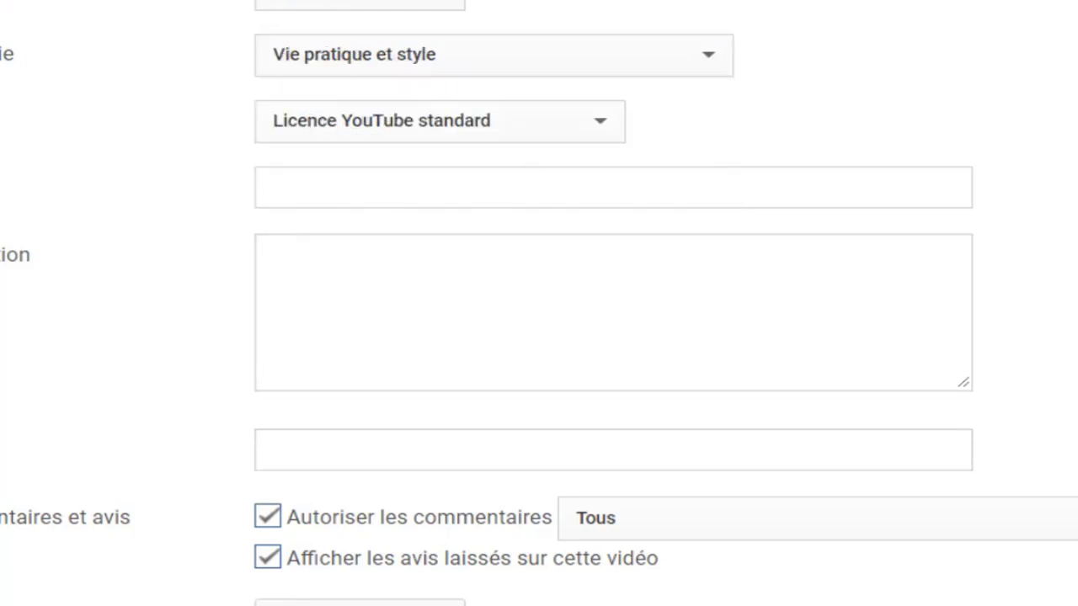
pyautogui.click(263, 187)
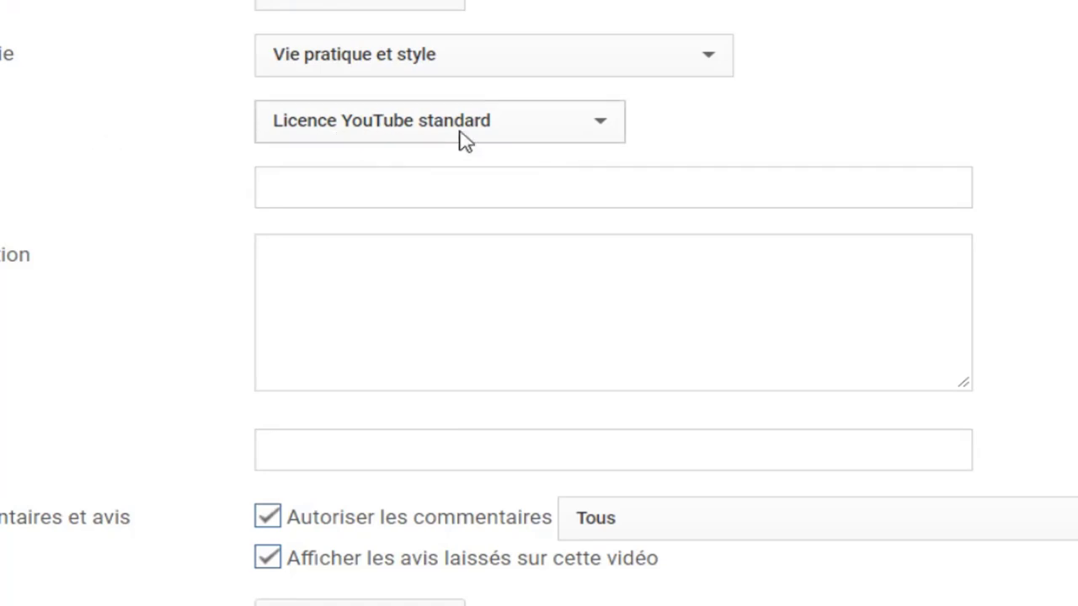
# Step: Switch the default licence to Creative Commons – Attribution and back to Licence YouTube standard
pyautogui.click(605, 127)
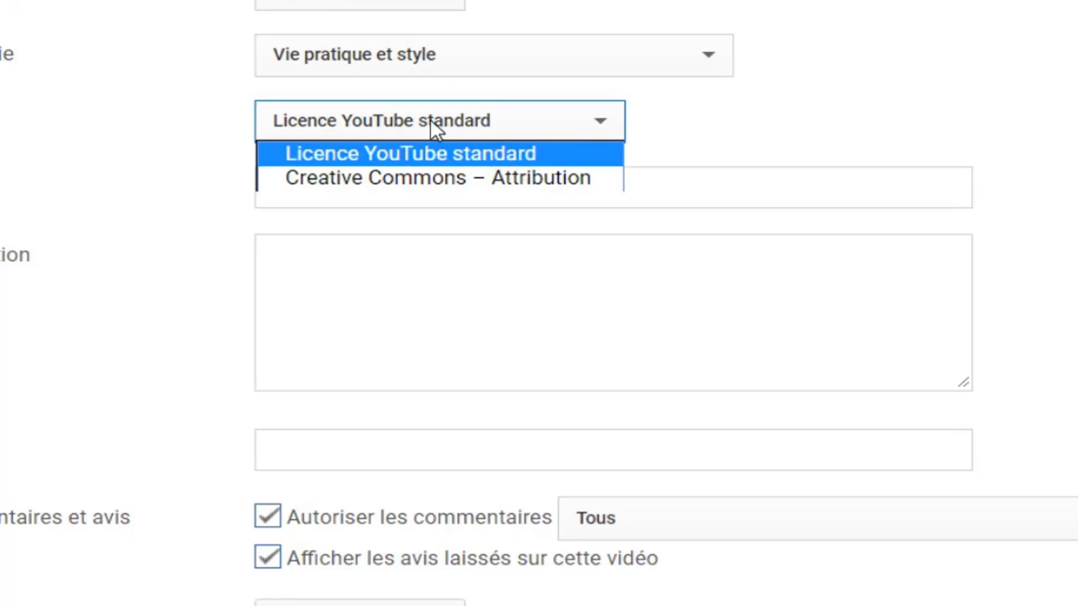
pyautogui.click(458, 176)
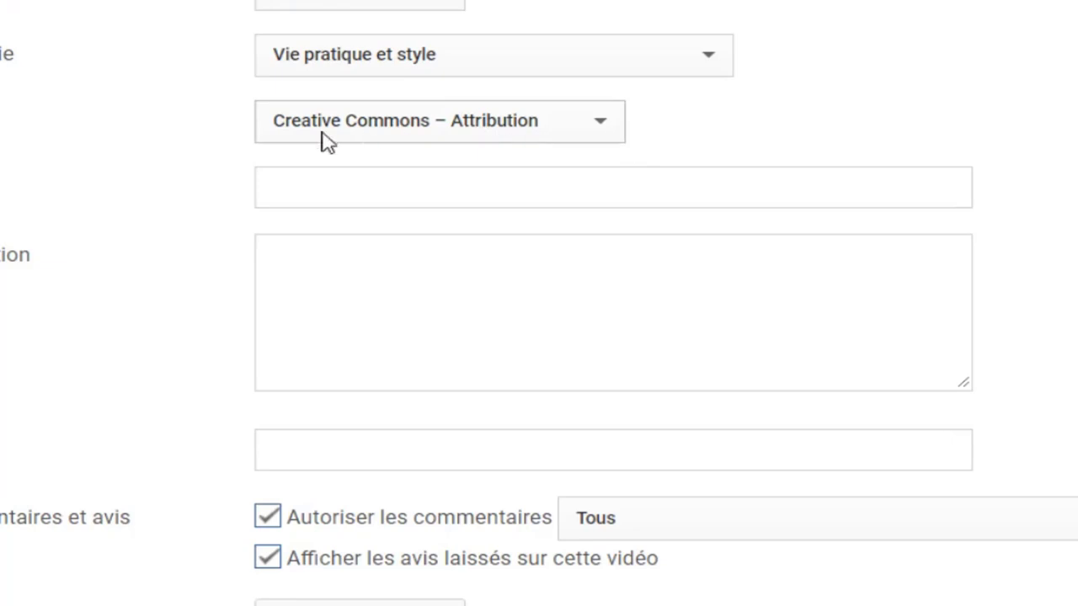
pyautogui.click(610, 128)
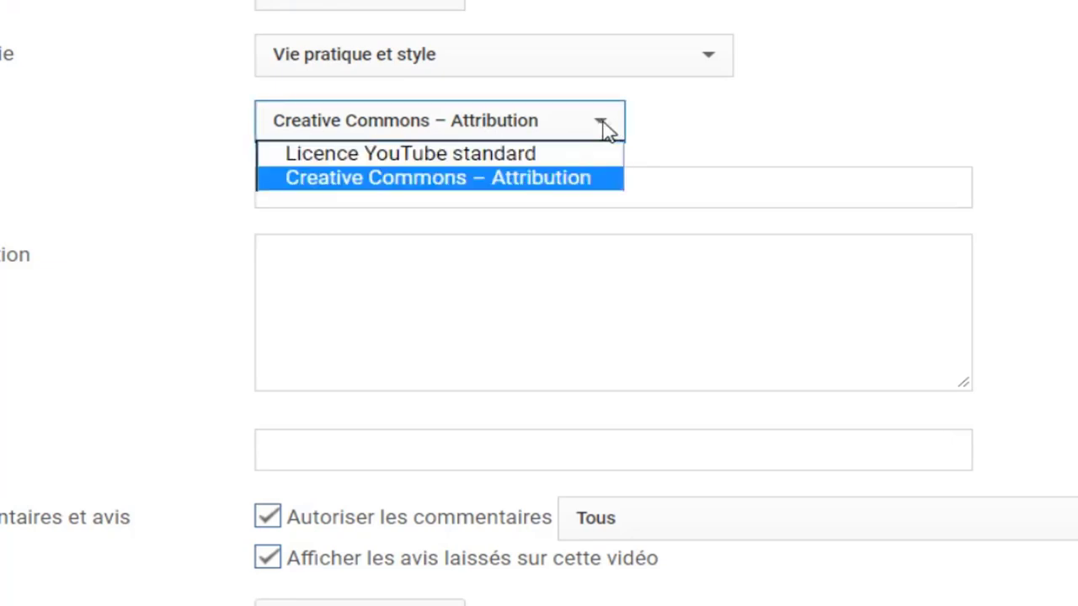
pyautogui.click(497, 152)
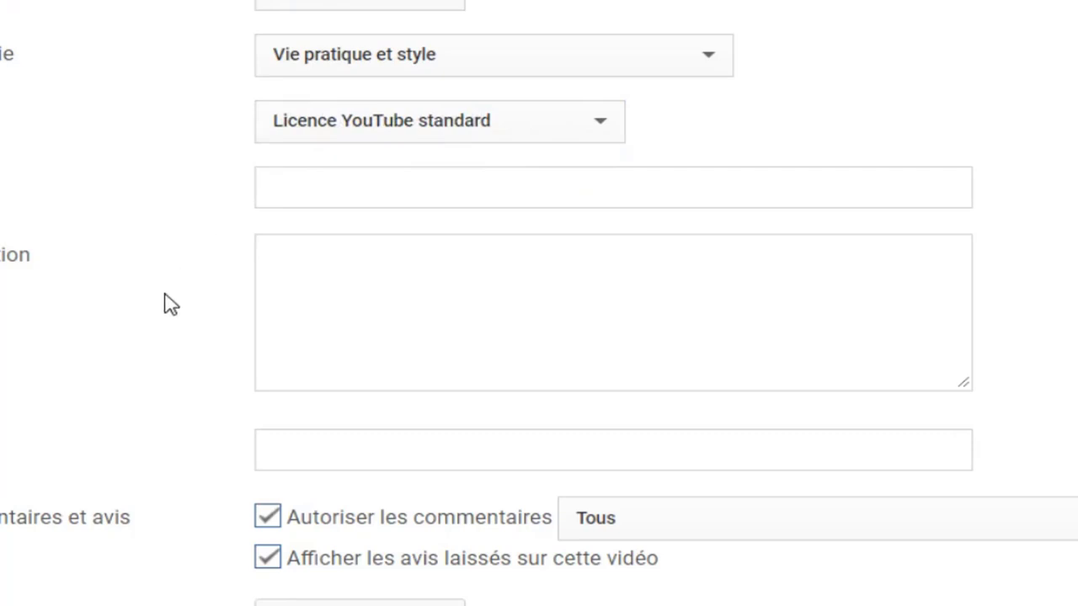
pyautogui.click(327, 191)
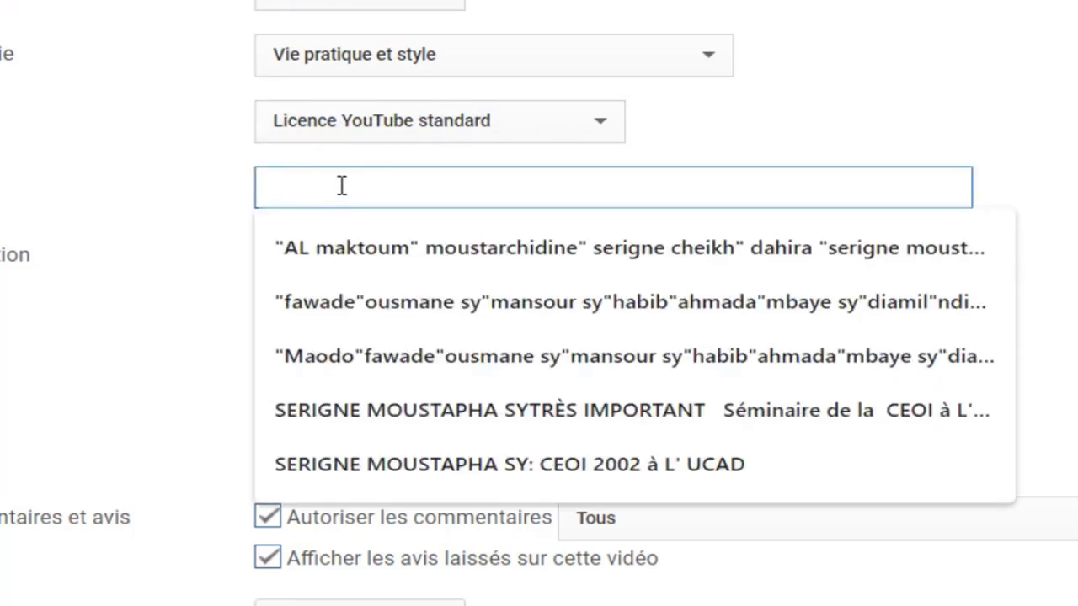
pyautogui.click(193, 194)
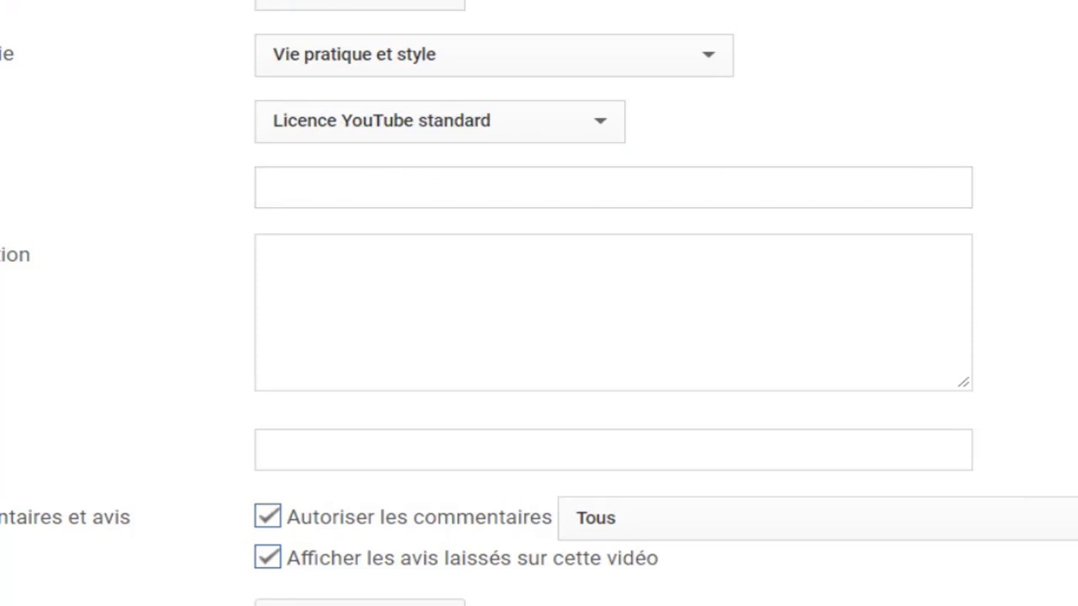
# Step: Copy the current page's web address into the default description as a sample link and delete it again
pyautogui.scroll(-2, 120, 277)
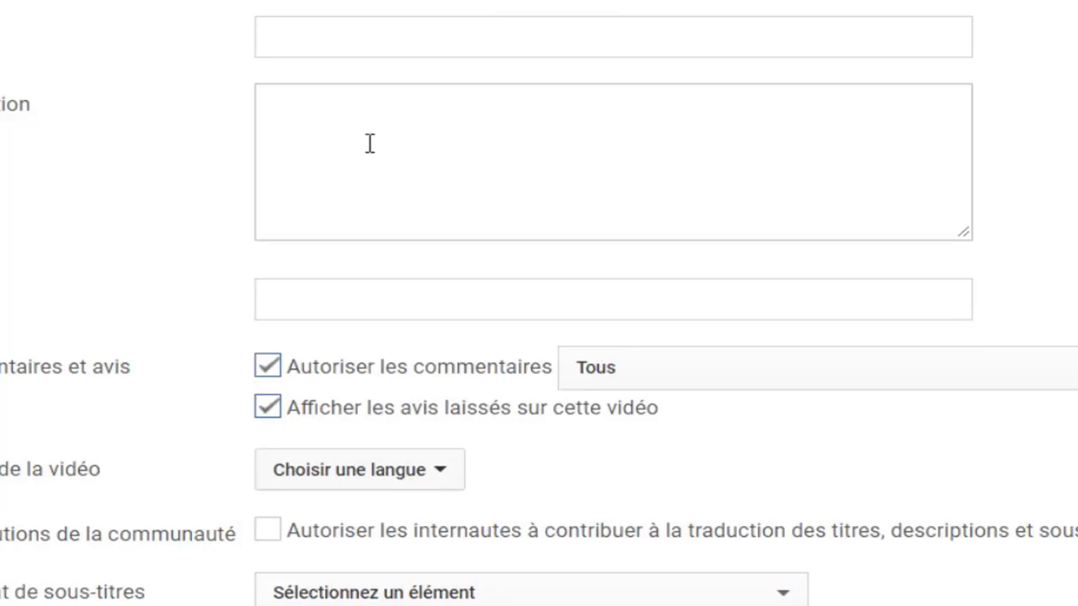
pyautogui.click(370, 144)
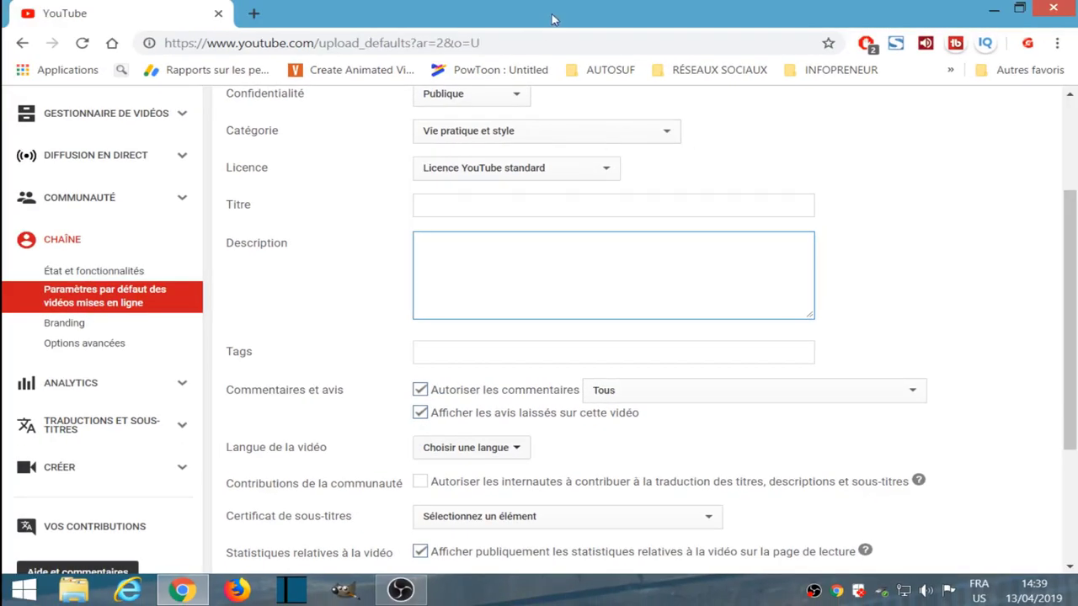
pyautogui.click(379, 44)
pyautogui.hotkey('ctrl', 'c')
pyautogui.rightClick(384, 46)
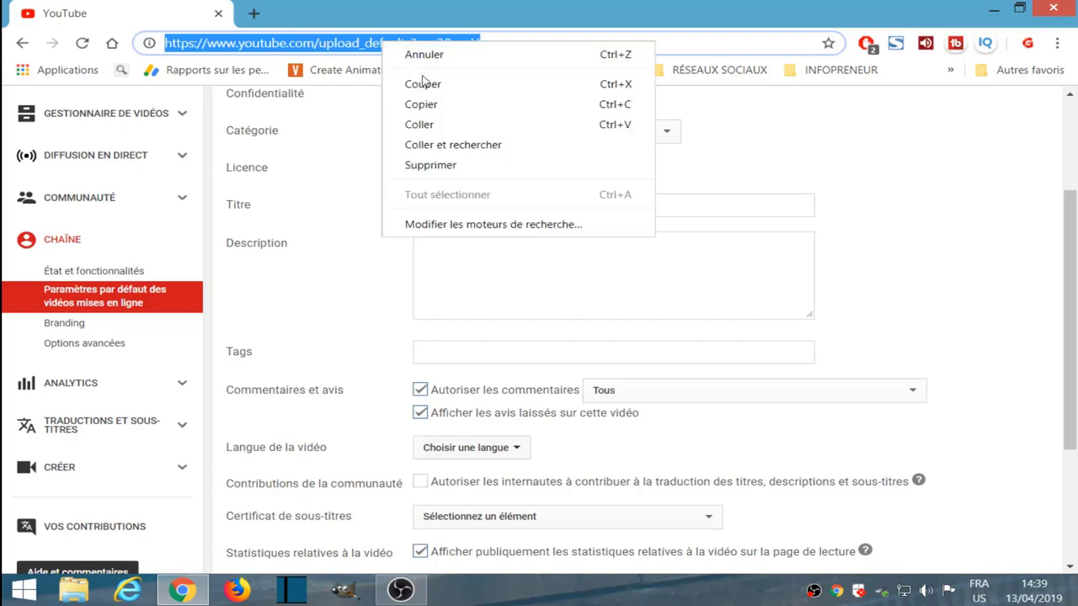
pyautogui.click(434, 104)
pyautogui.click(515, 281)
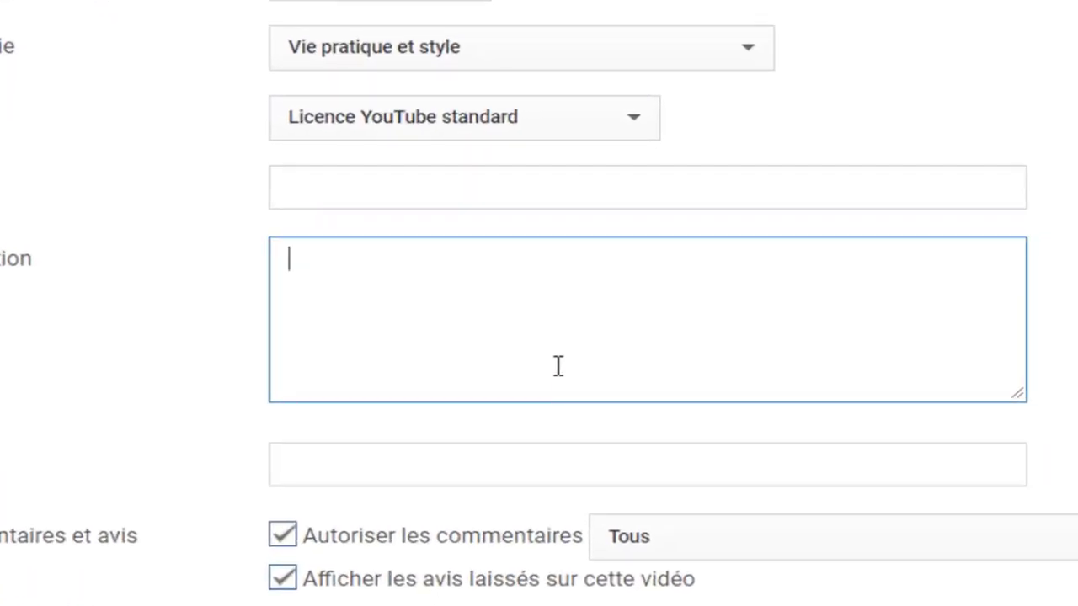
pyautogui.rightClick(561, 364)
pyautogui.click(698, 544)
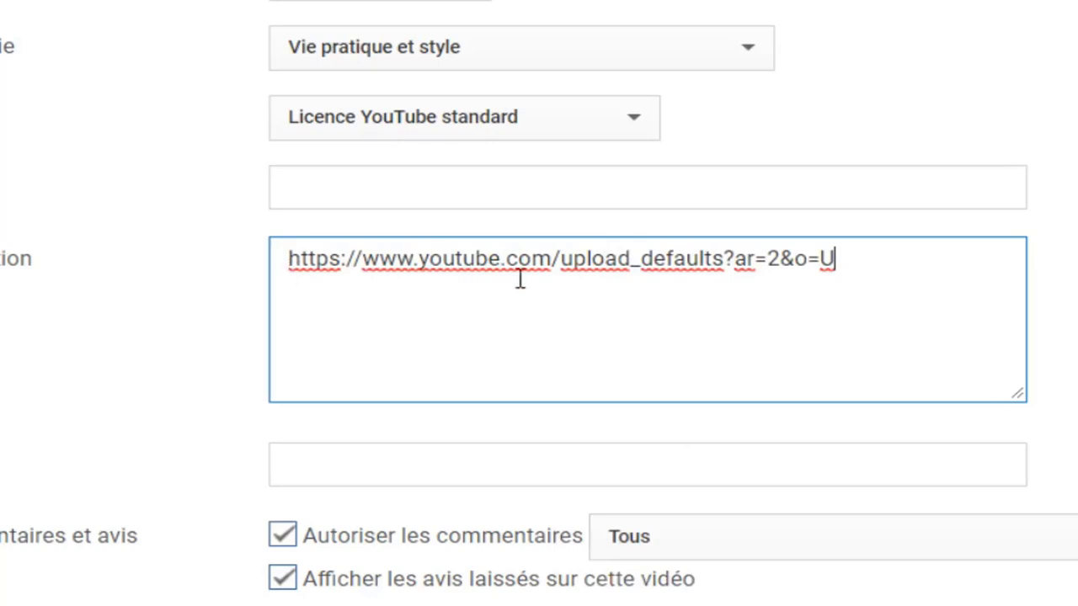
pyautogui.moveTo(886, 258); pyautogui.dragTo(113, 289)
pyautogui.press('BackSpace')
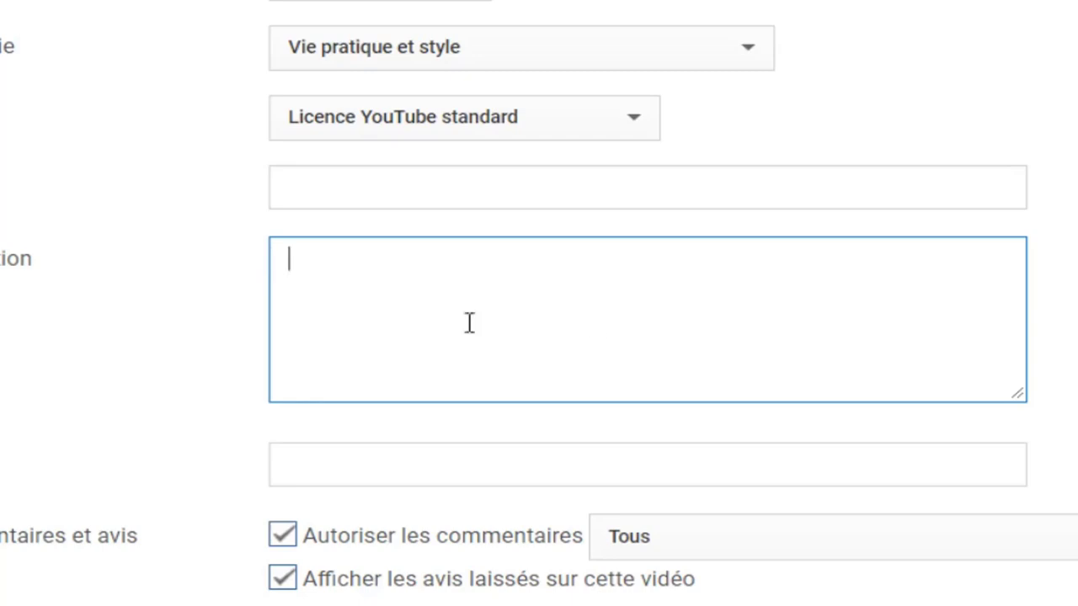
# Step: Enter "sport, perrte de poids," as the default tags for uploaded videos
pyautogui.scroll(-2, 207, 381)
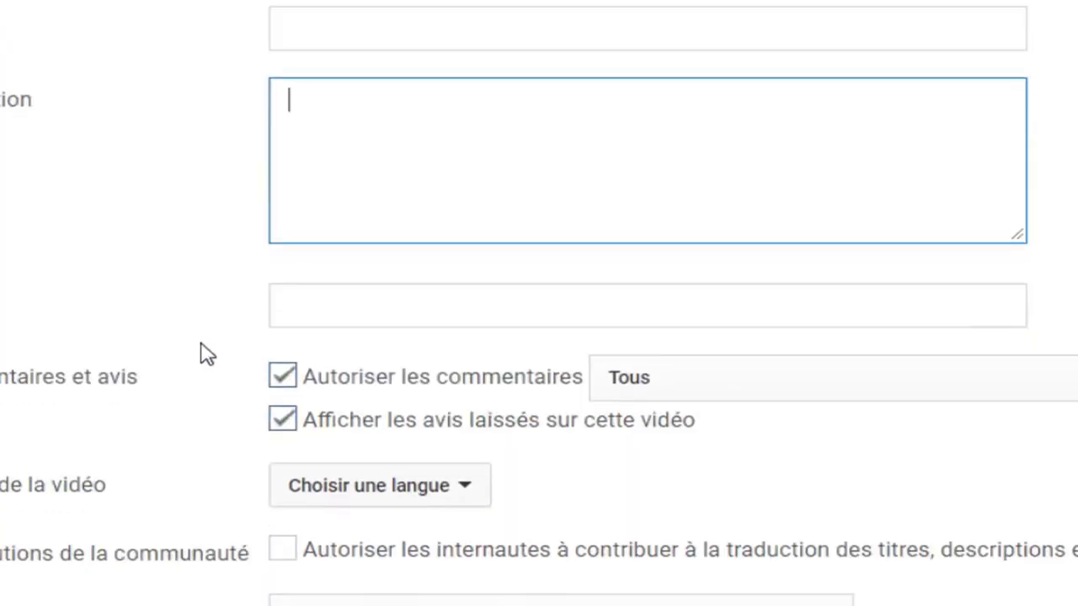
pyautogui.click(312, 313)
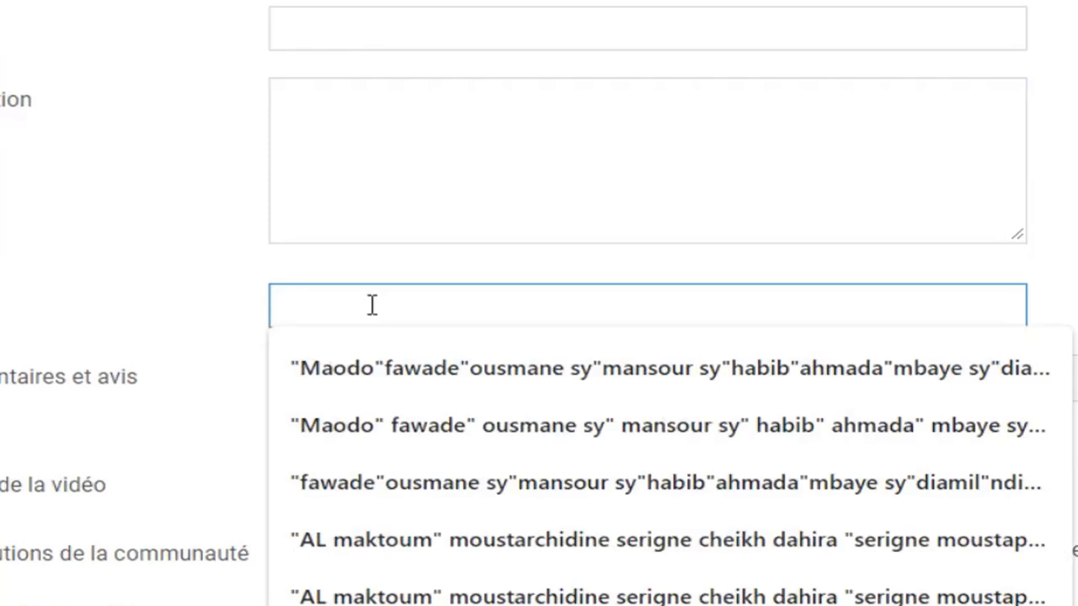
pyautogui.click(193, 285)
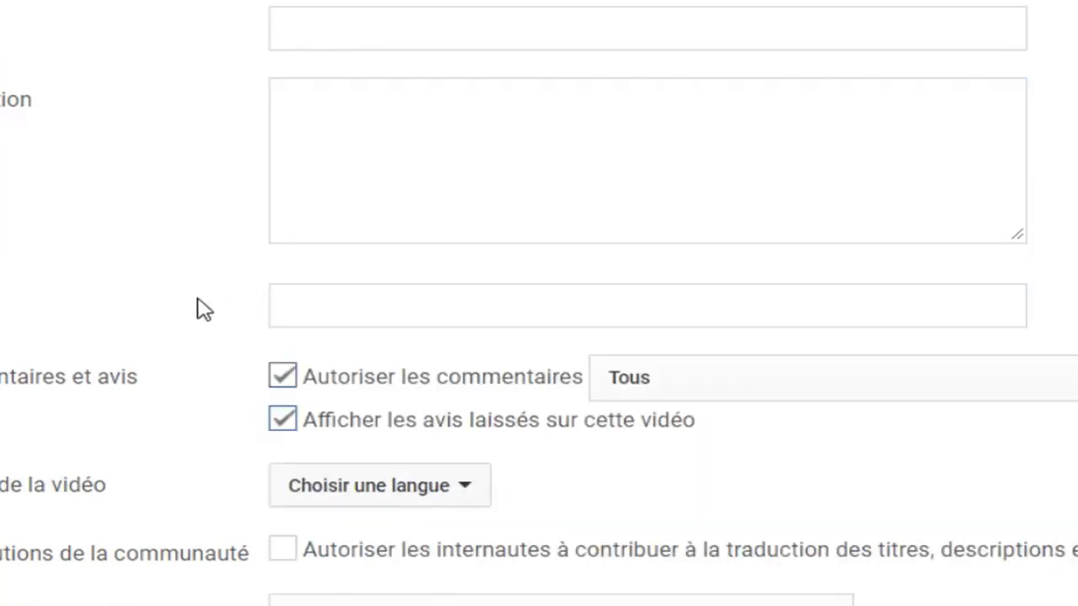
pyautogui.click(357, 314)
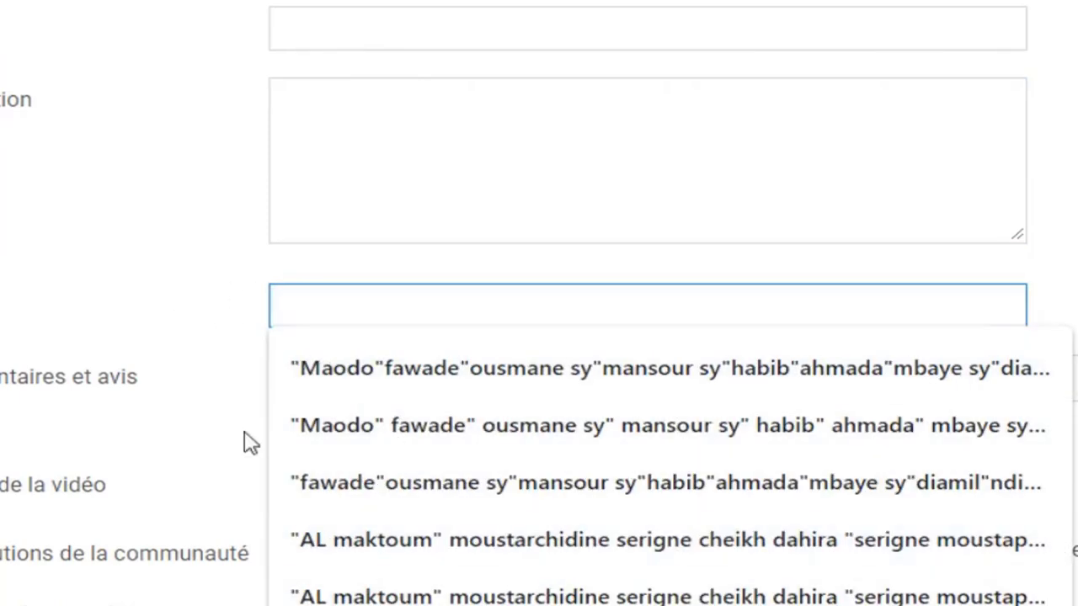
pyautogui.click(218, 289)
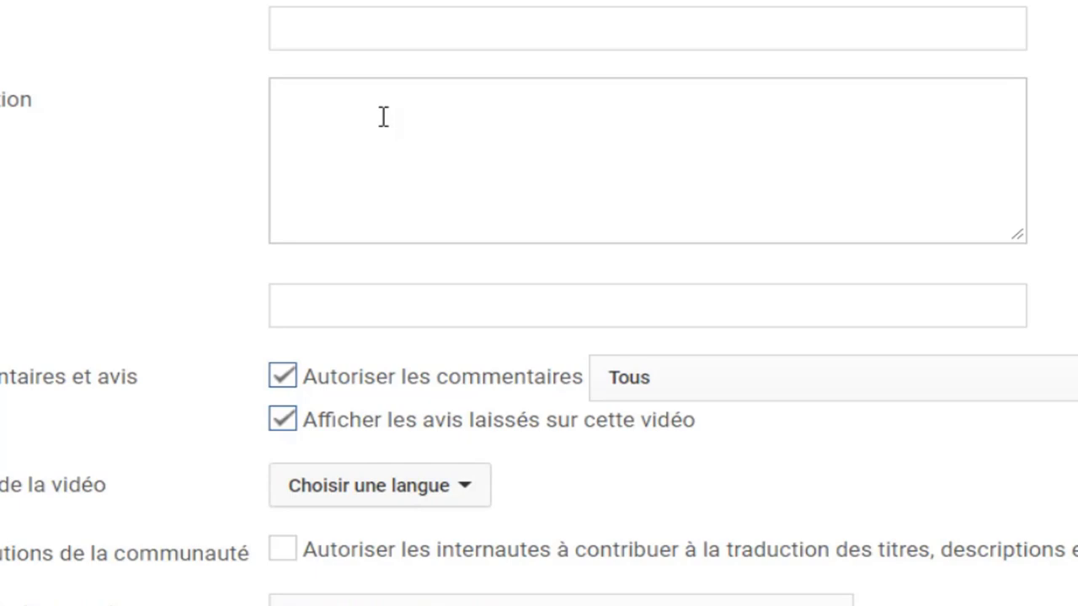
pyautogui.click(379, 306)
pyautogui.write('sp')
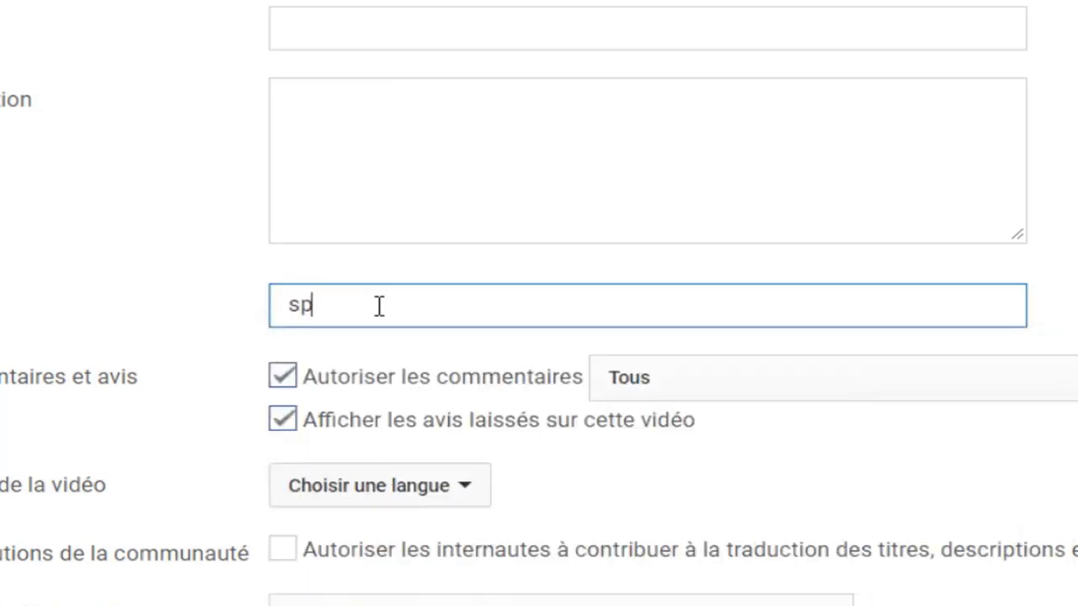
pyautogui.write('ort, pe')
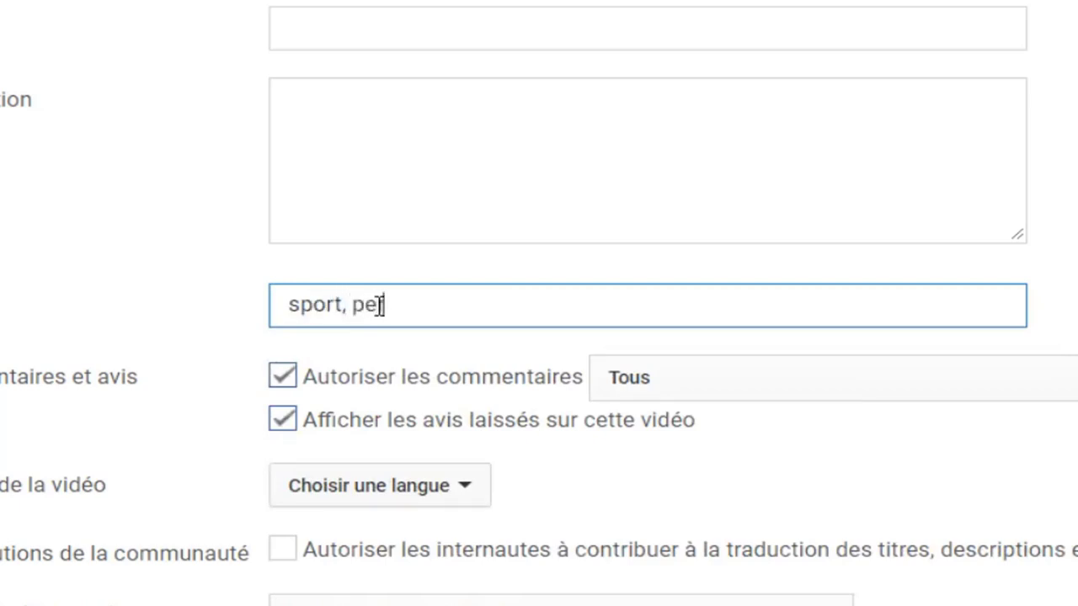
pyautogui.write('rrte ')
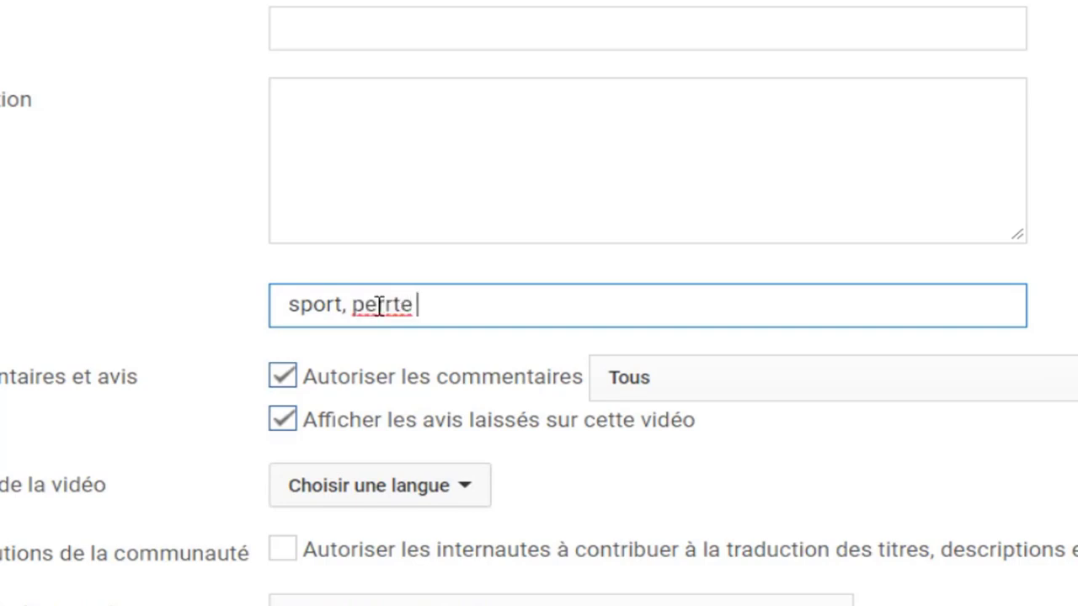
pyautogui.write('de po')
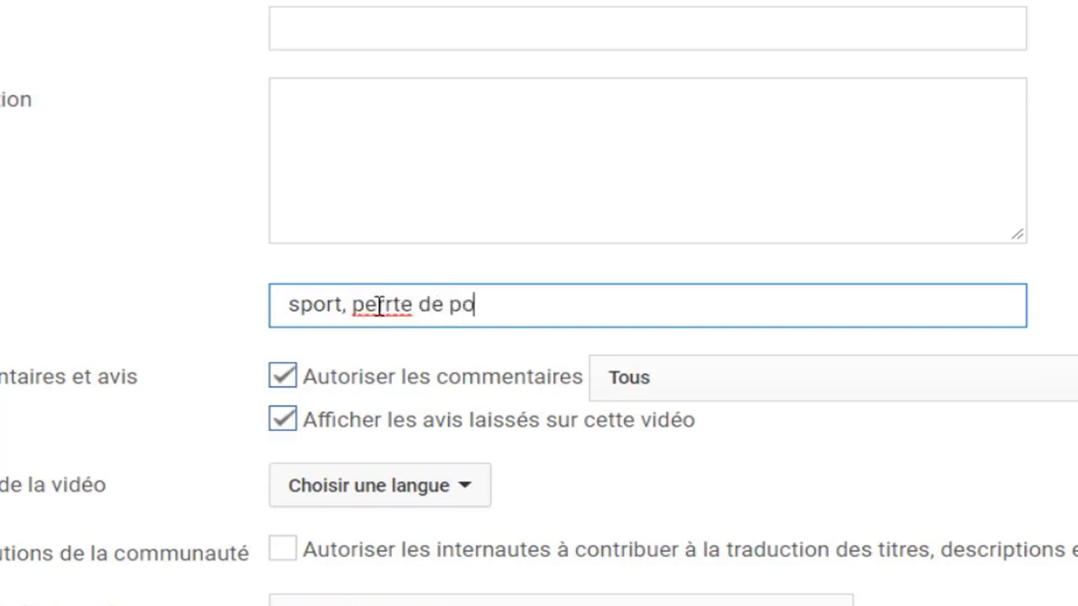
pyautogui.write('ids')
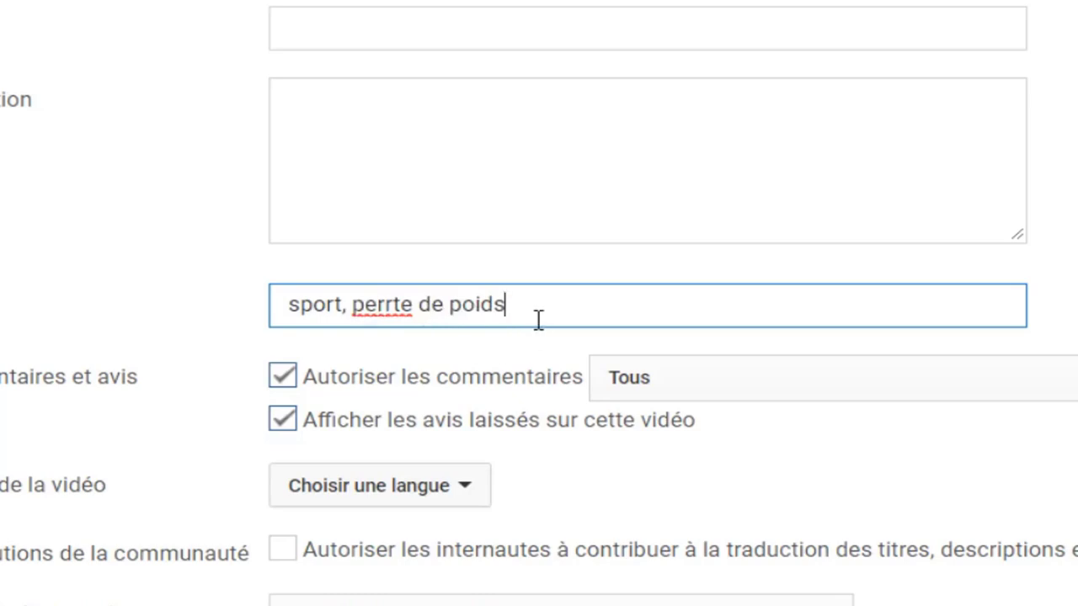
pyautogui.write(',')
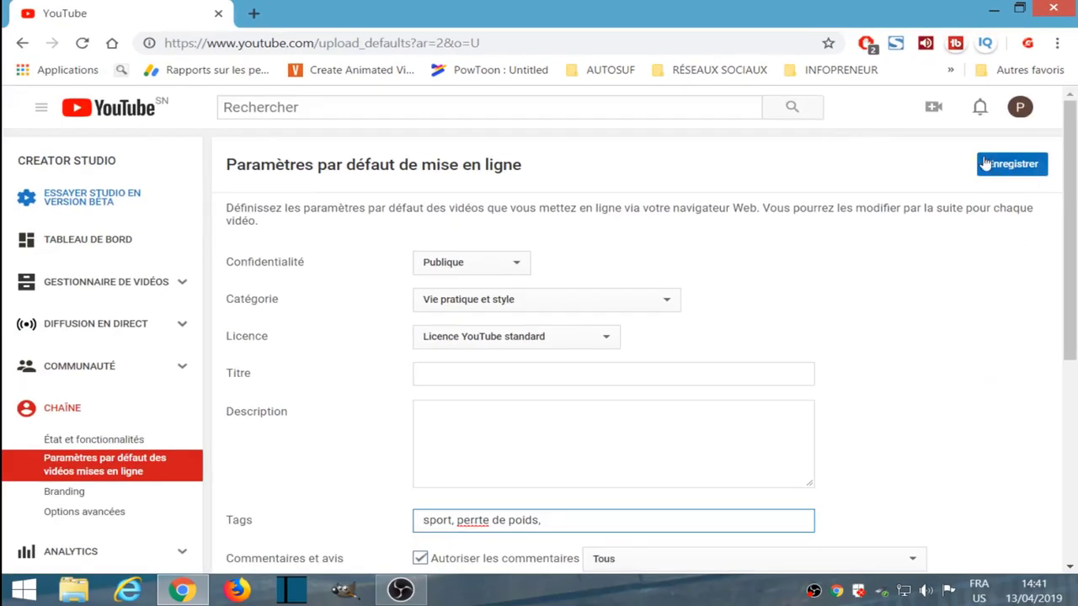
# Step: Add "regime sans medicaments," to the end of the default tags
pyautogui.scroll(-2, 990, 369)
pyautogui.scroll(1, 998, 206)
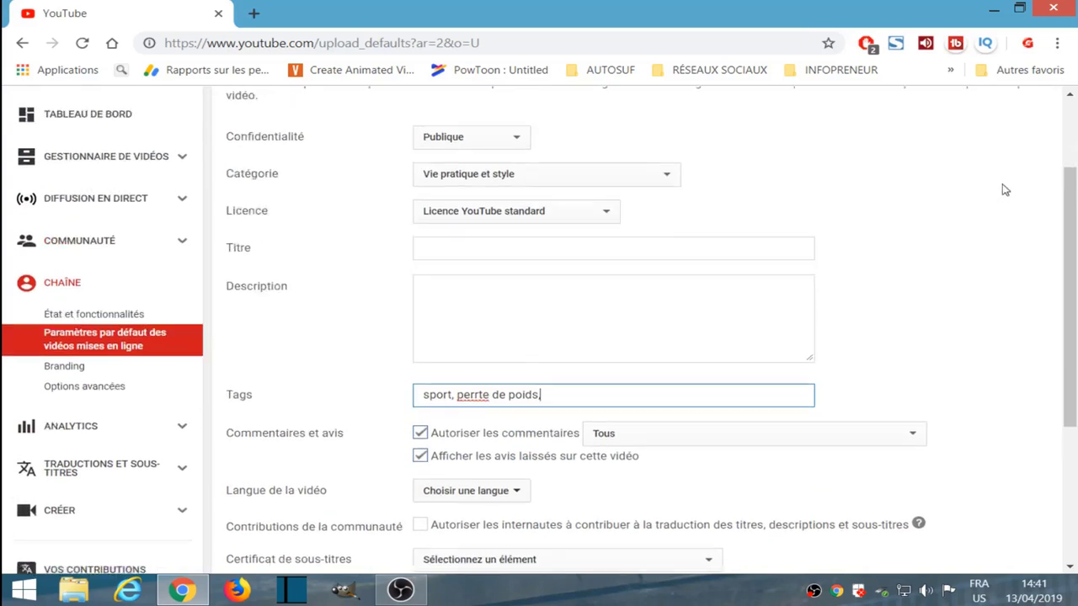
pyautogui.scroll(-2, 1002, 301)
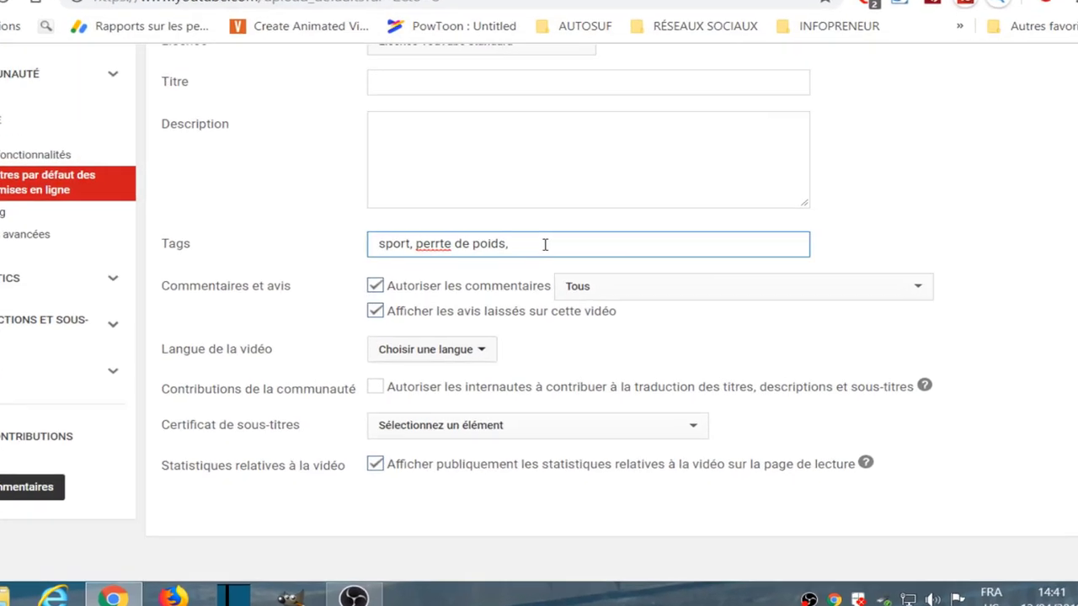
pyautogui.write('reg')
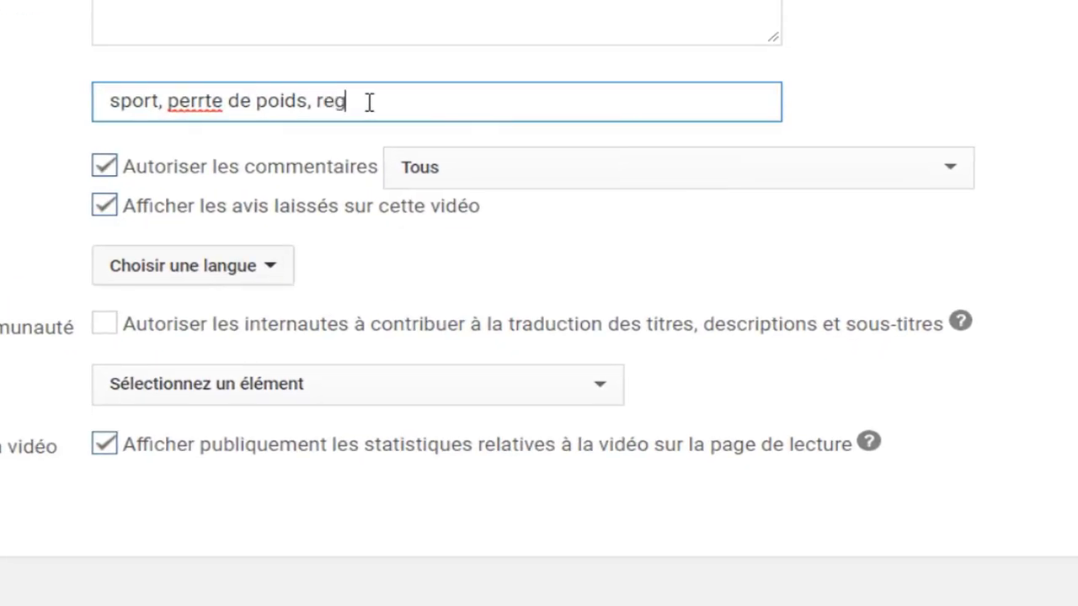
pyautogui.write('ime sans')
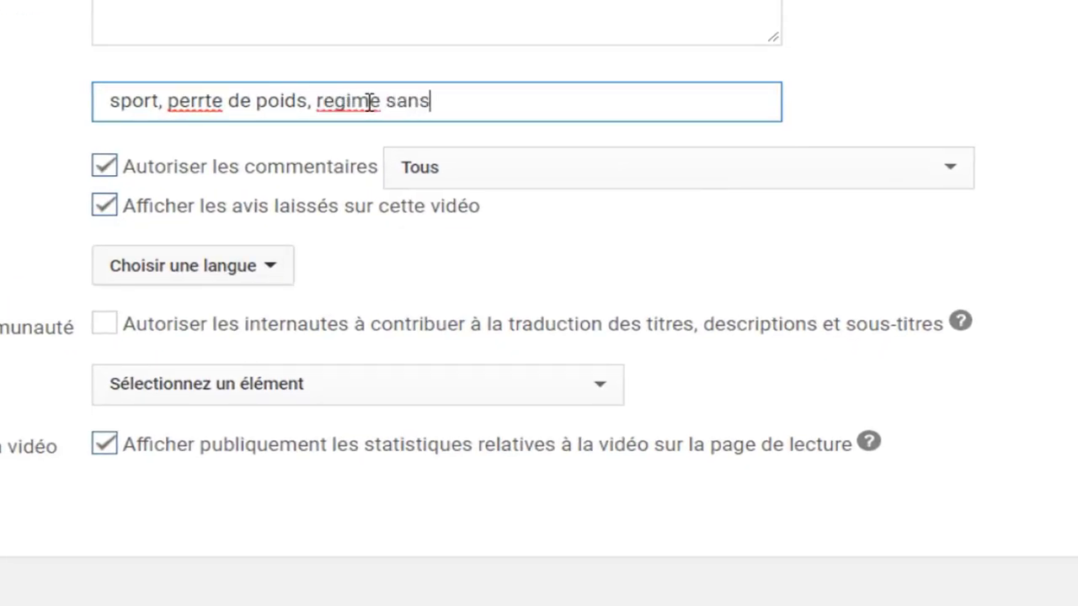
pyautogui.write(' medicamen')
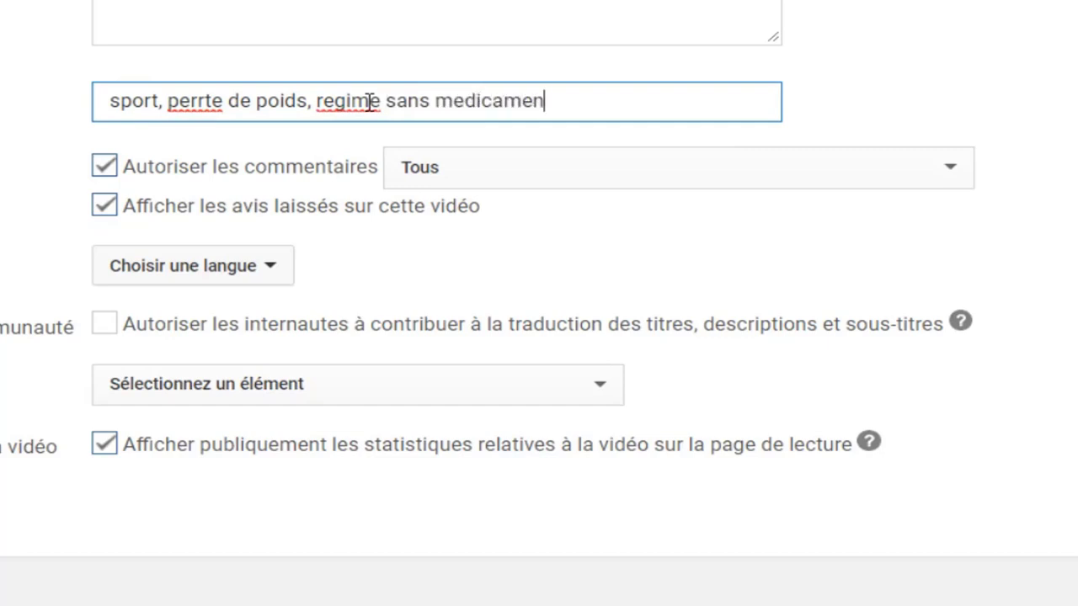
pyautogui.write('ts,')
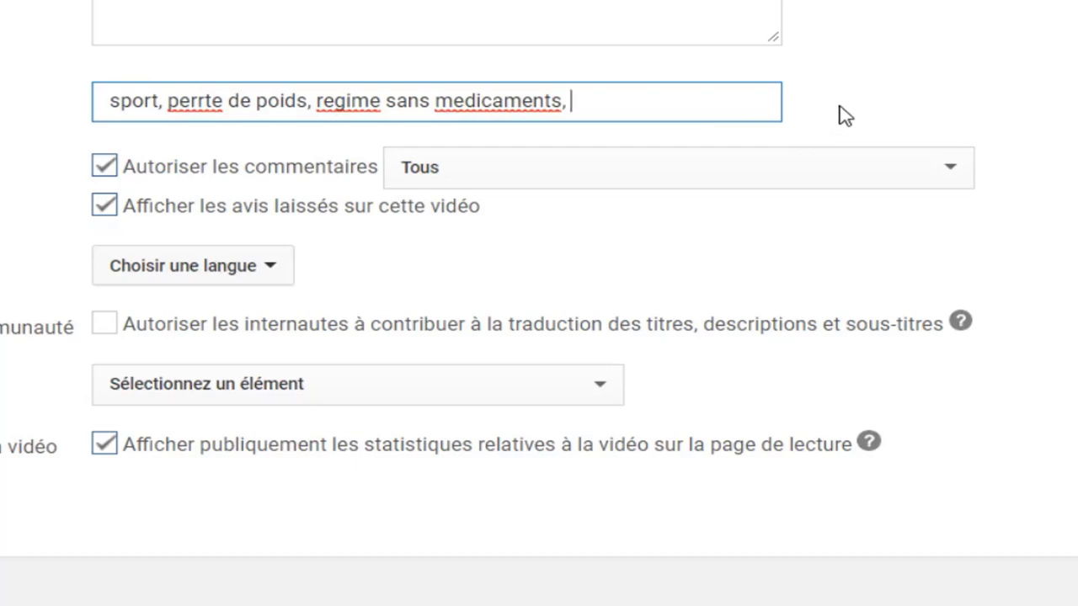
# Step: Set the default video language to Non applicable
pyautogui.scroll(2, 845, 116)
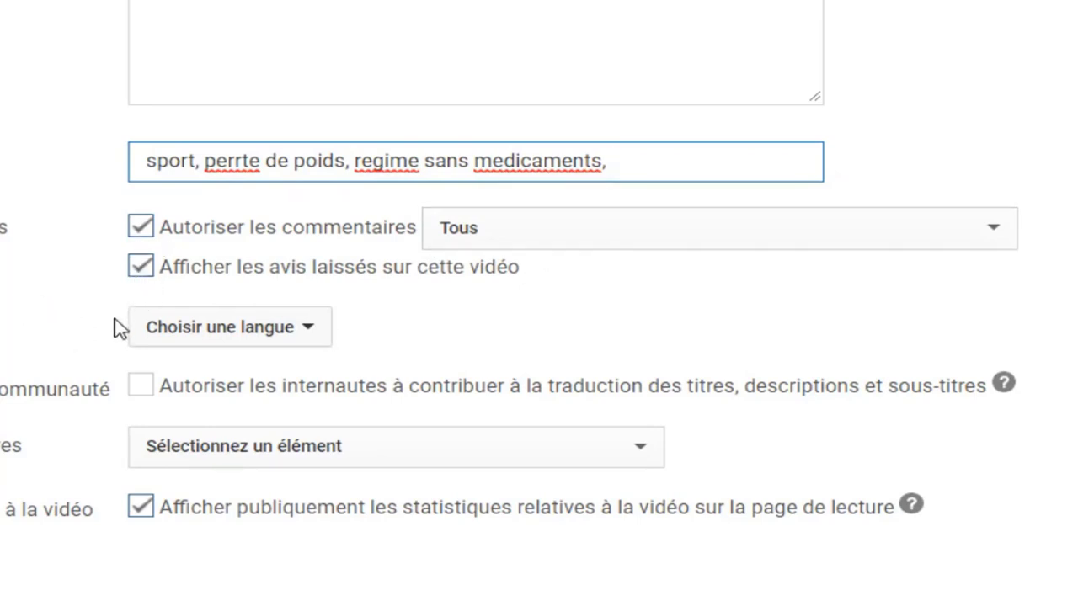
pyautogui.scroll(-2, 115, 327)
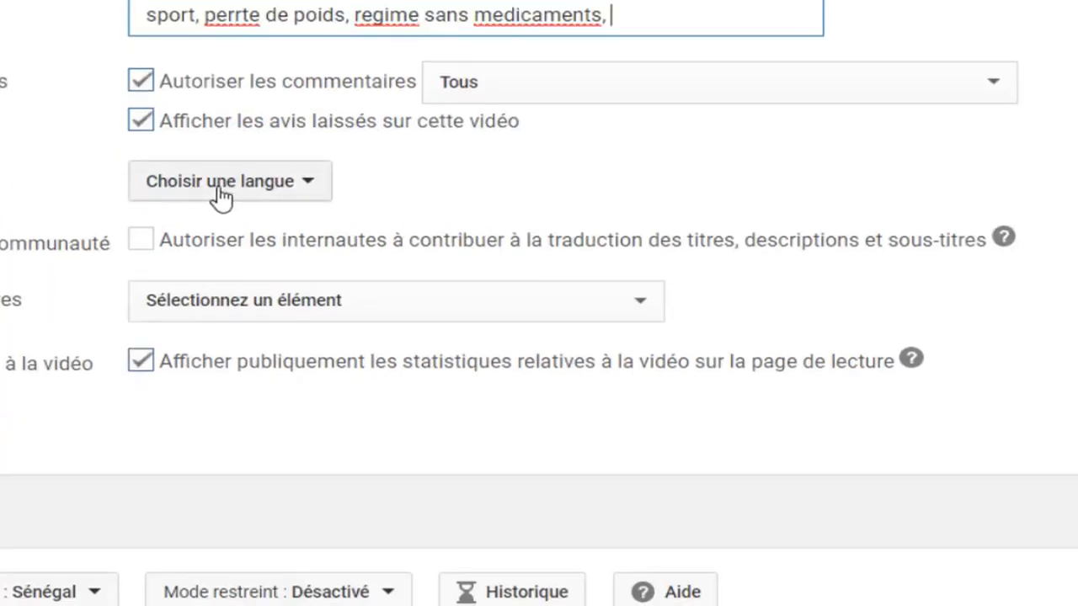
pyautogui.click(316, 192)
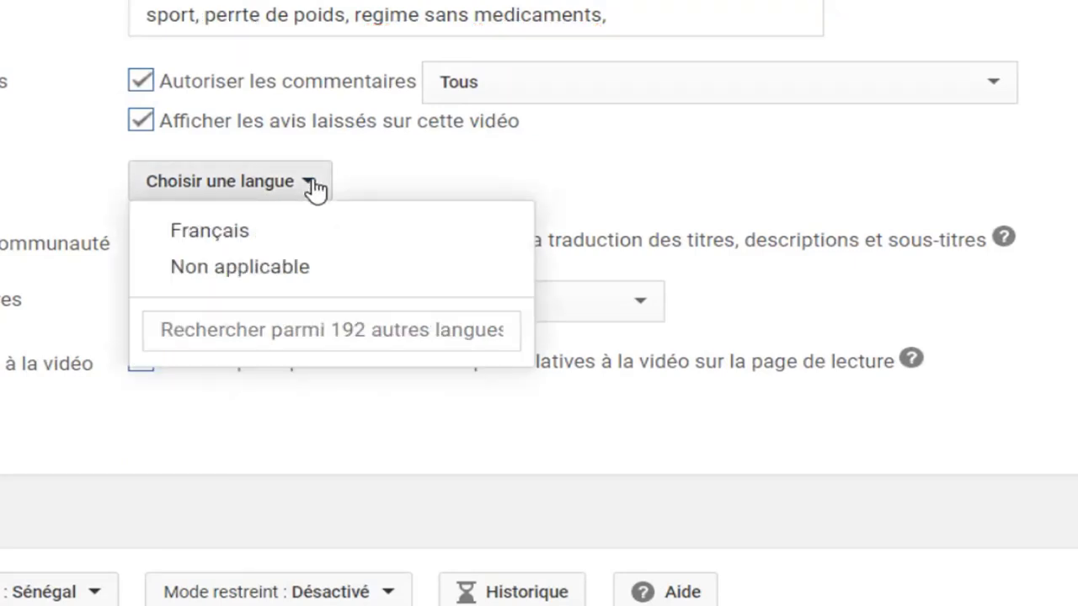
pyautogui.click(251, 268)
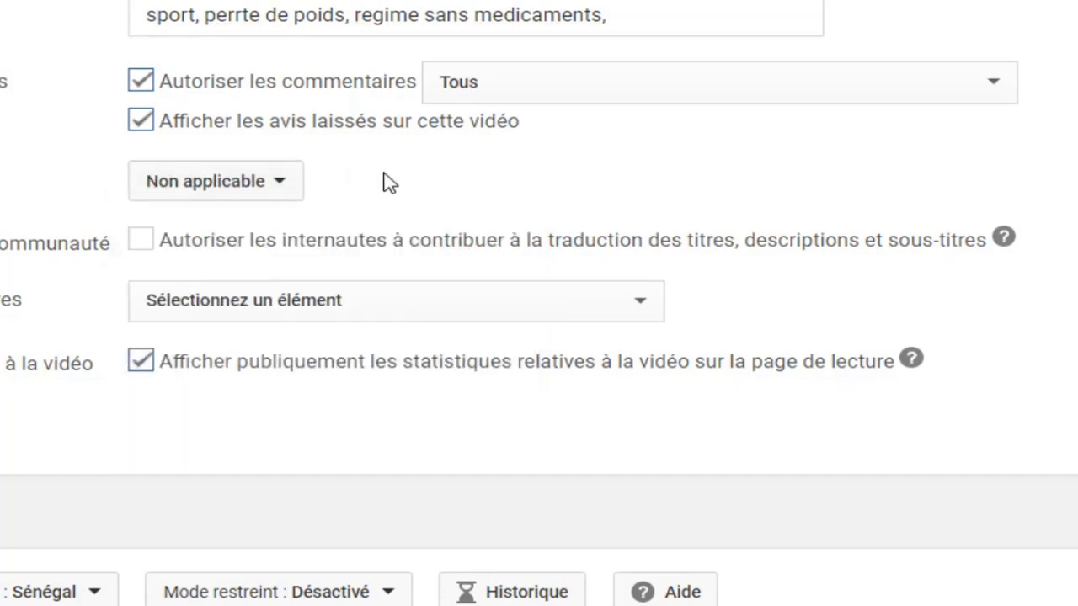
# Step: Find Wolof among the other languages and set it as the default video language
pyautogui.click(280, 187)
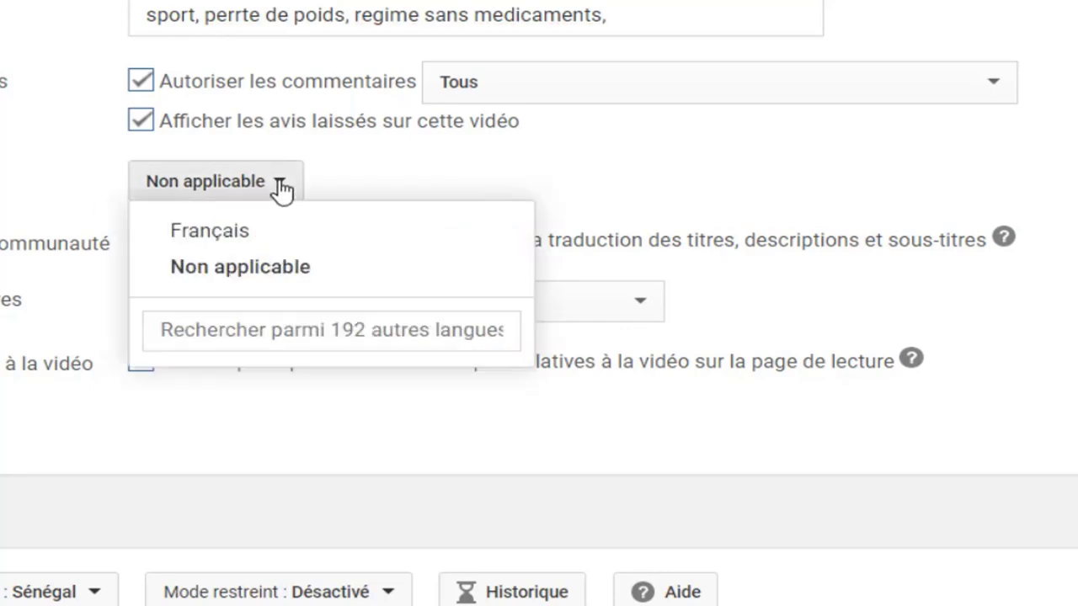
pyautogui.click(306, 330)
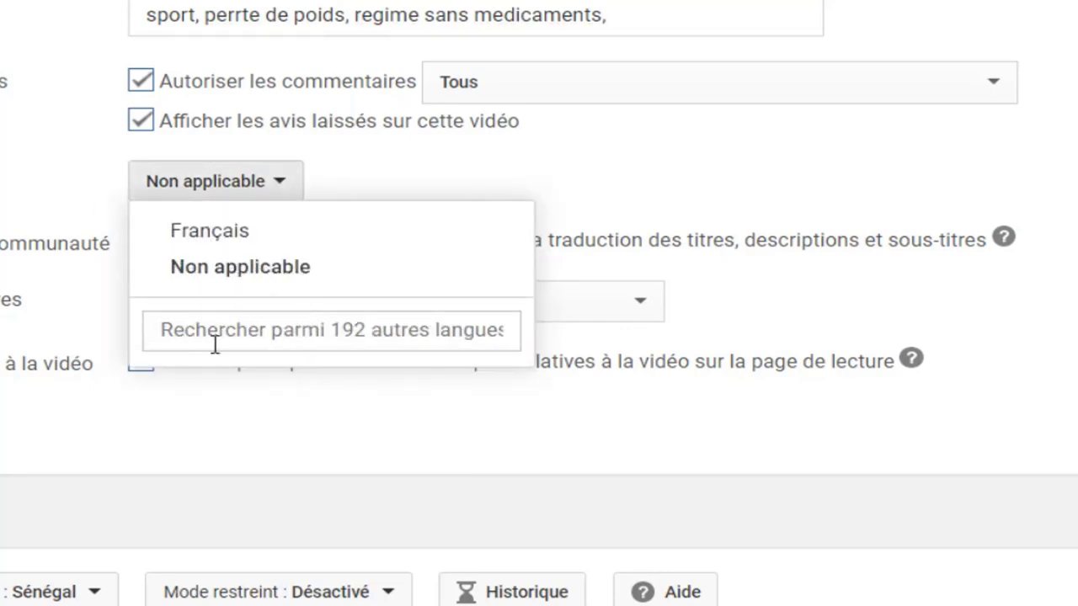
pyautogui.click(327, 330)
pyautogui.write('wolo')
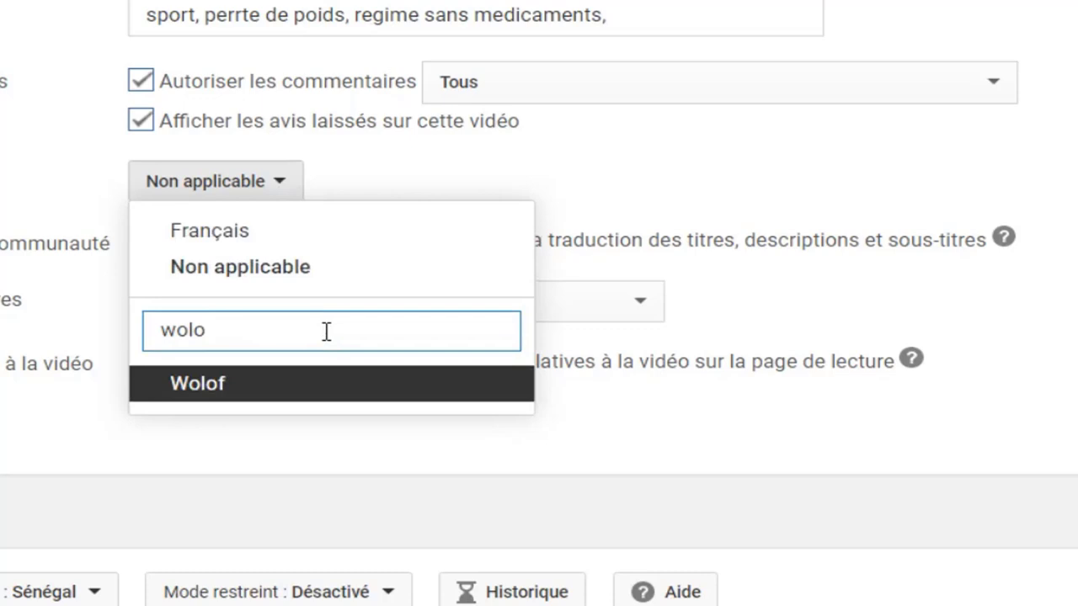
pyautogui.click(210, 388)
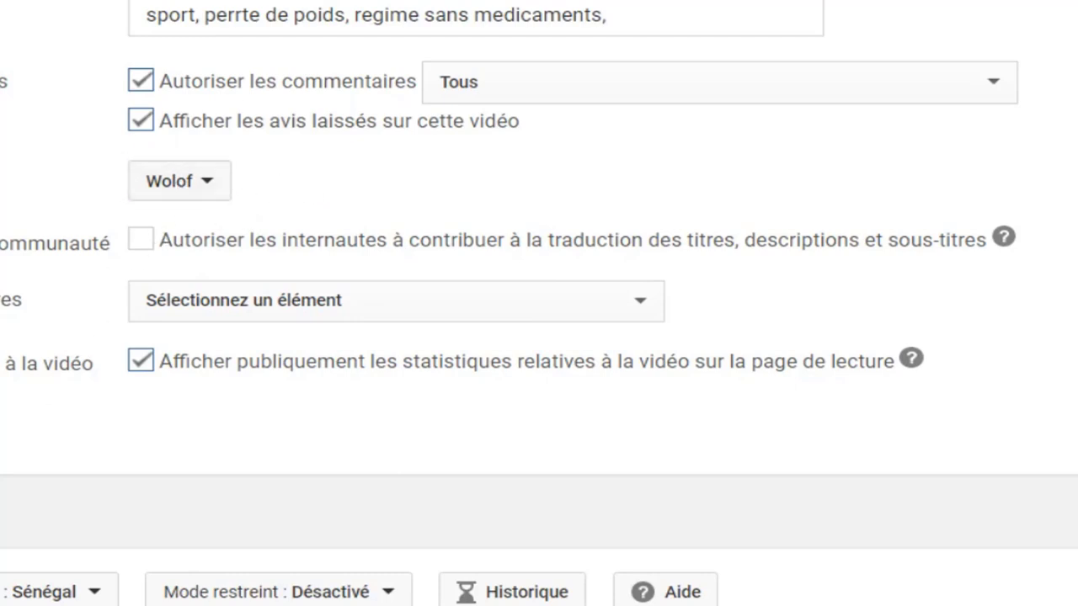
# Step: Check the remaining comment, subtitle and statistics options and save the default upload settings
pyautogui.scroll(3, 364, 168)
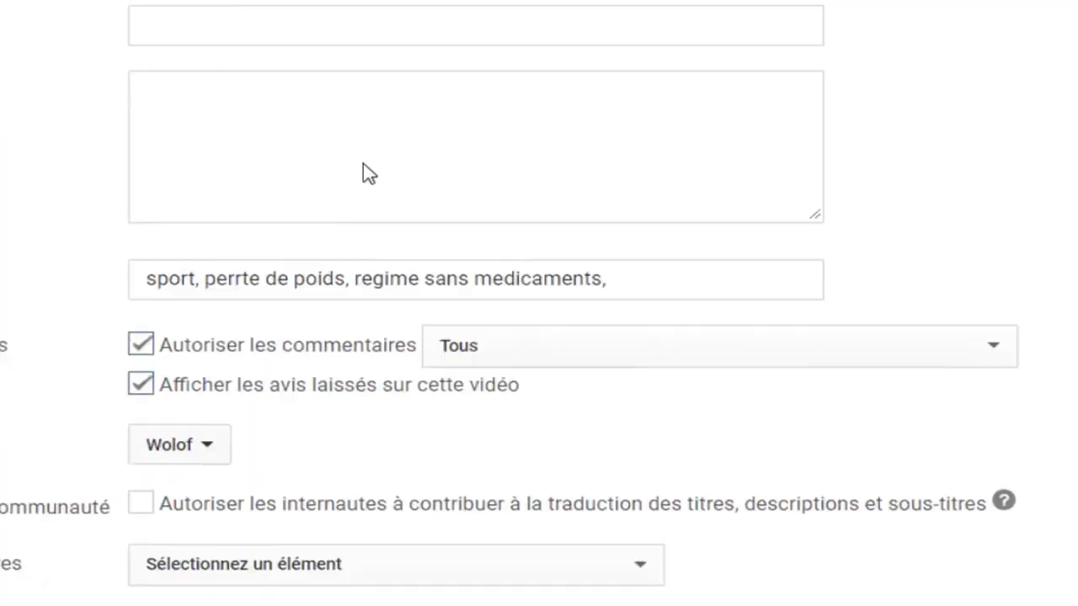
pyautogui.scroll(-3, 67, 192)
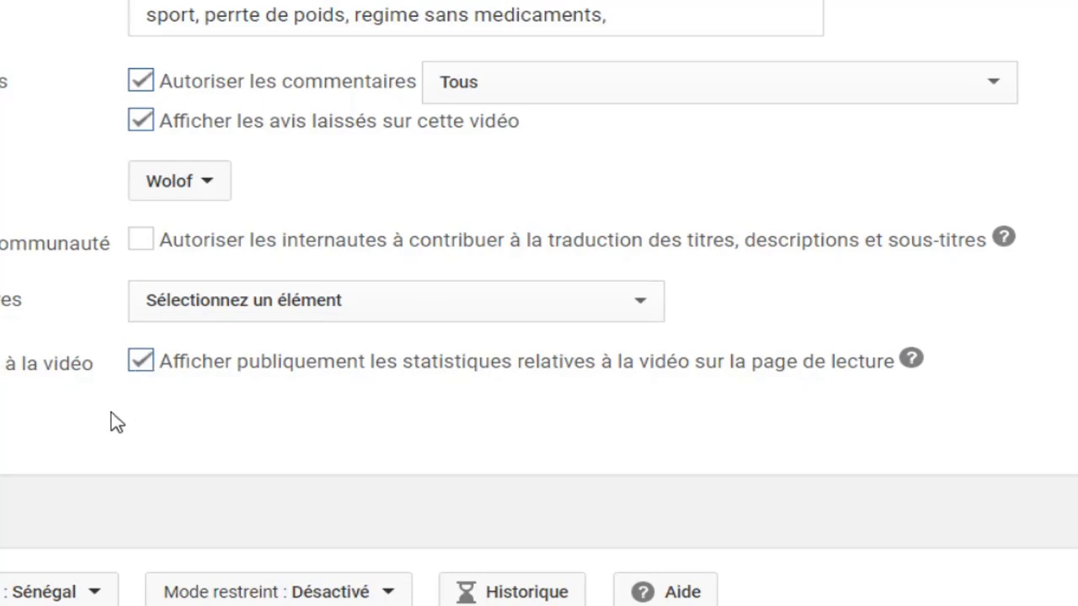
pyautogui.scroll(2, 116, 421)
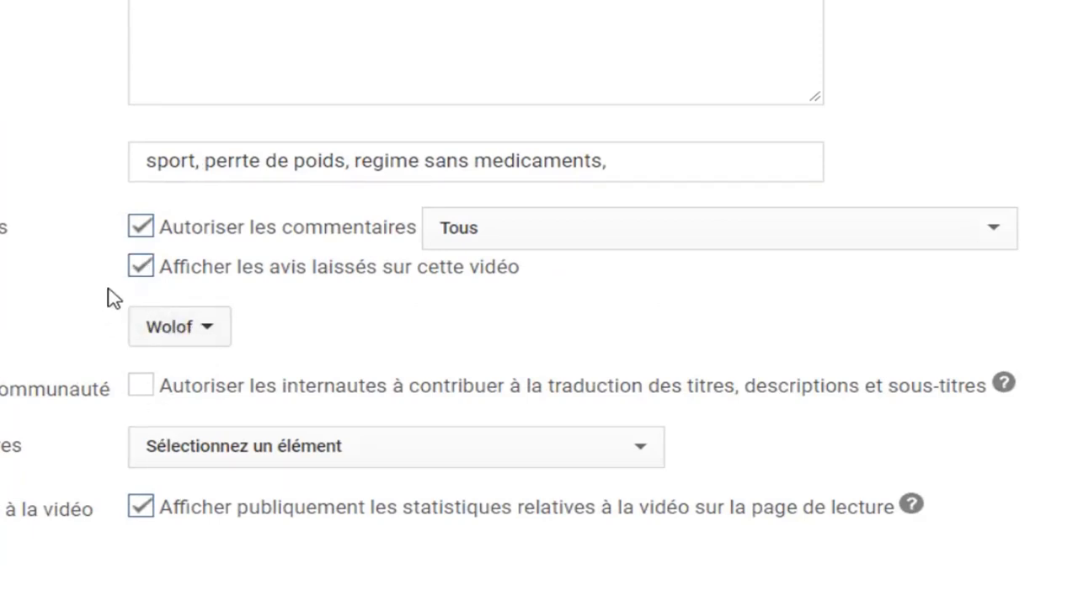
pyautogui.scroll(5, 109, 291)
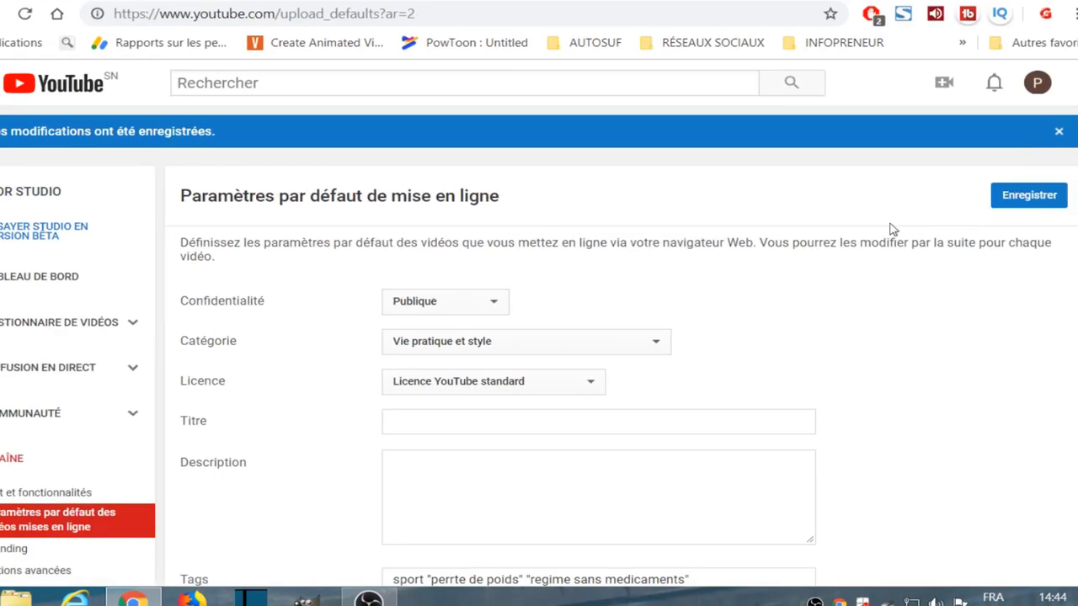
# Step: Review the saved upload defaults, from privacy and category to tags, language and video statistics
pyautogui.scroll(-5, 790, 198)
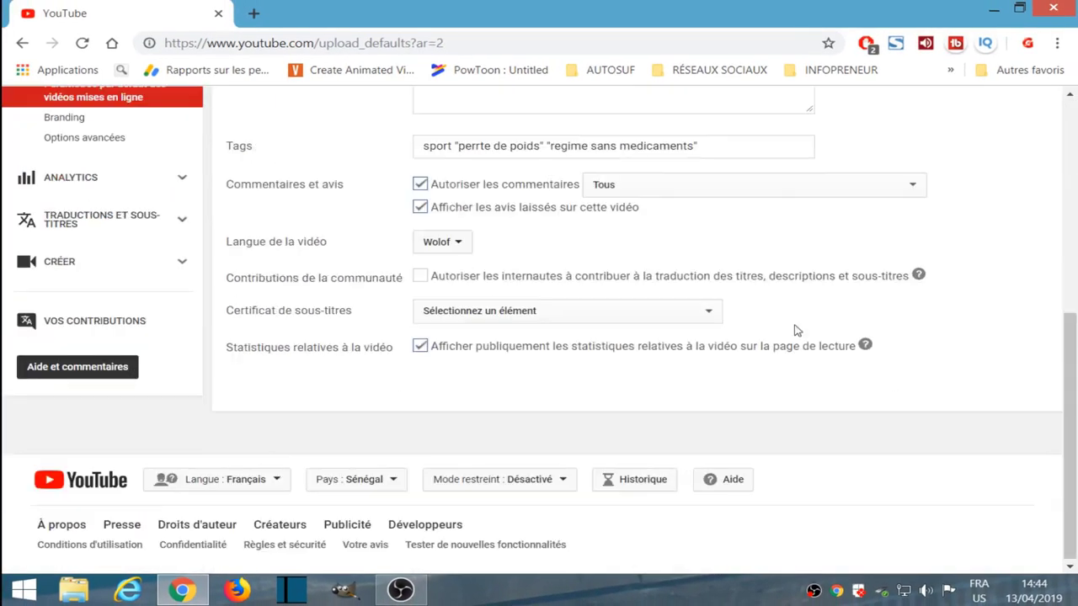
pyautogui.scroll(2, 518, 427)
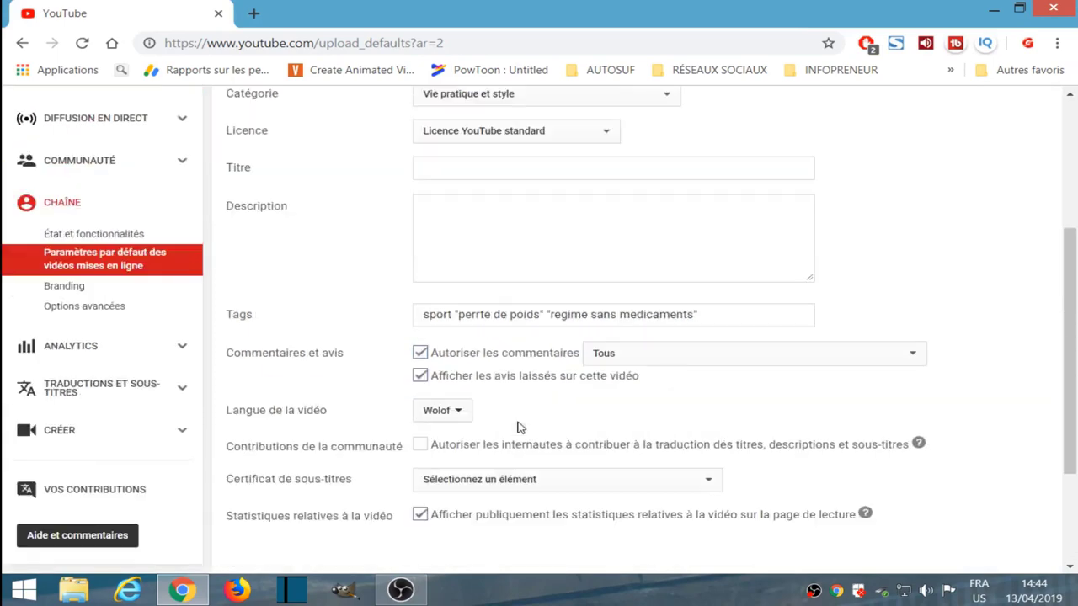
pyautogui.scroll(3, 519, 427)
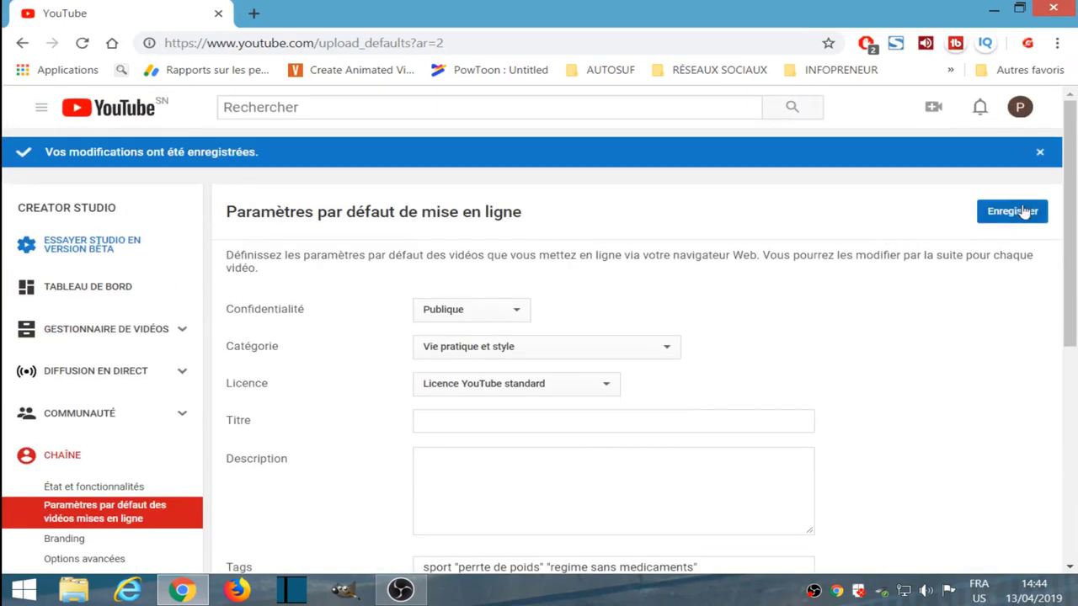
pyautogui.scroll(-4, 648, 450)
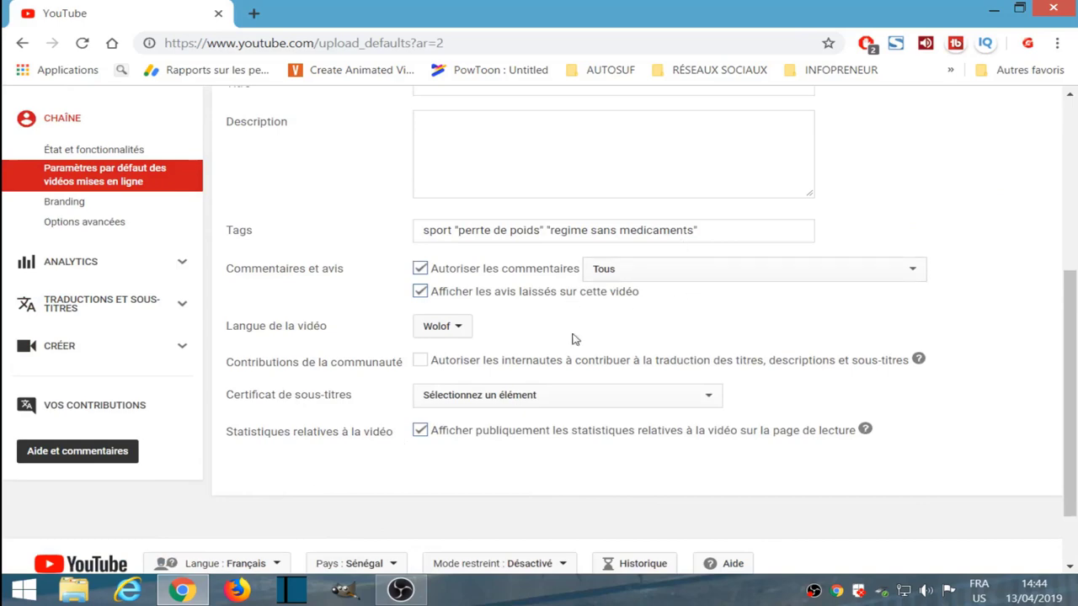
pyautogui.scroll(3, 286, 461)
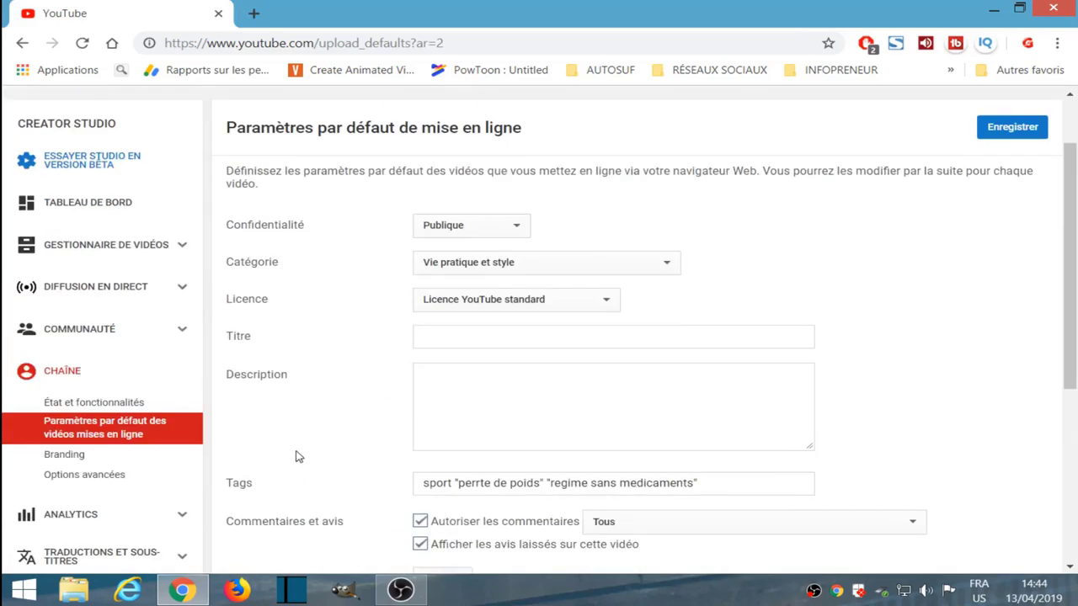
pyautogui.scroll(-1, 307, 454)
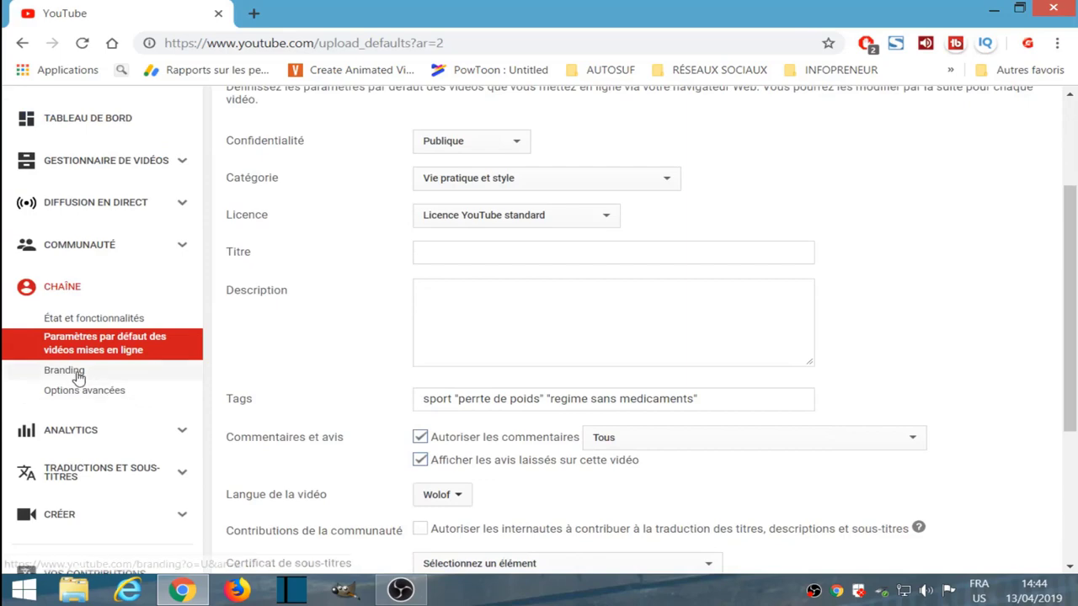
# Step: Open the channel's Branding settings and choose the blue shield image 1161413.png as the new watermark
pyautogui.click(79, 376)
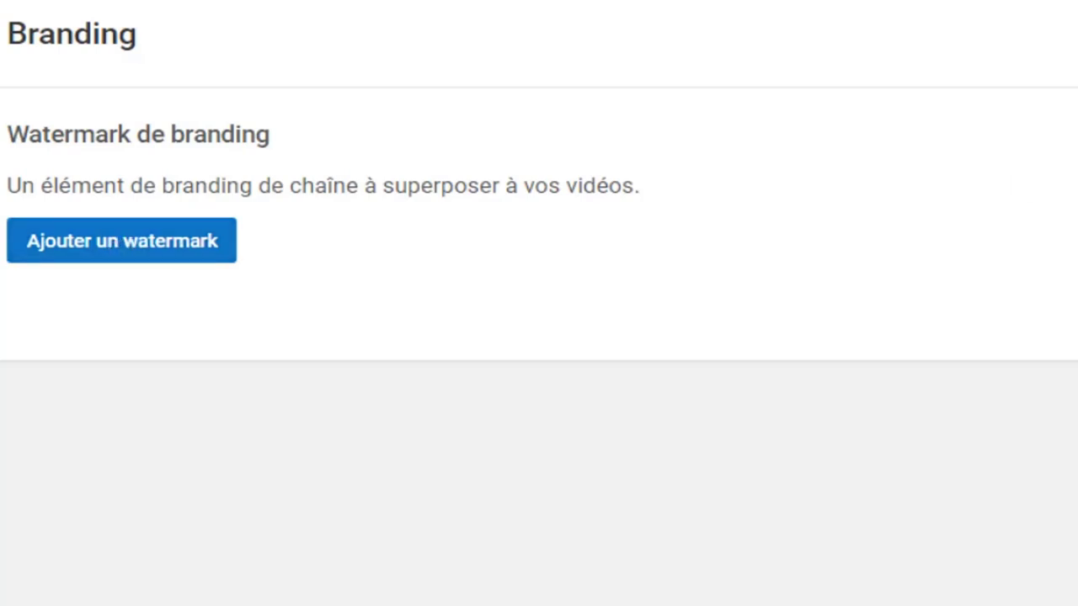
pyautogui.click(128, 245)
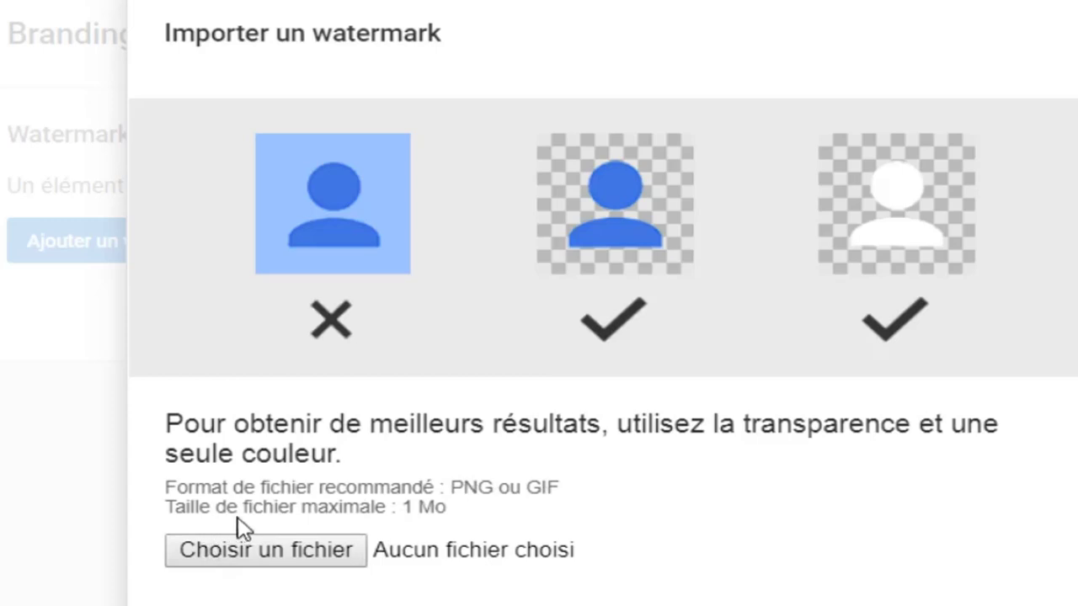
pyautogui.click(272, 555)
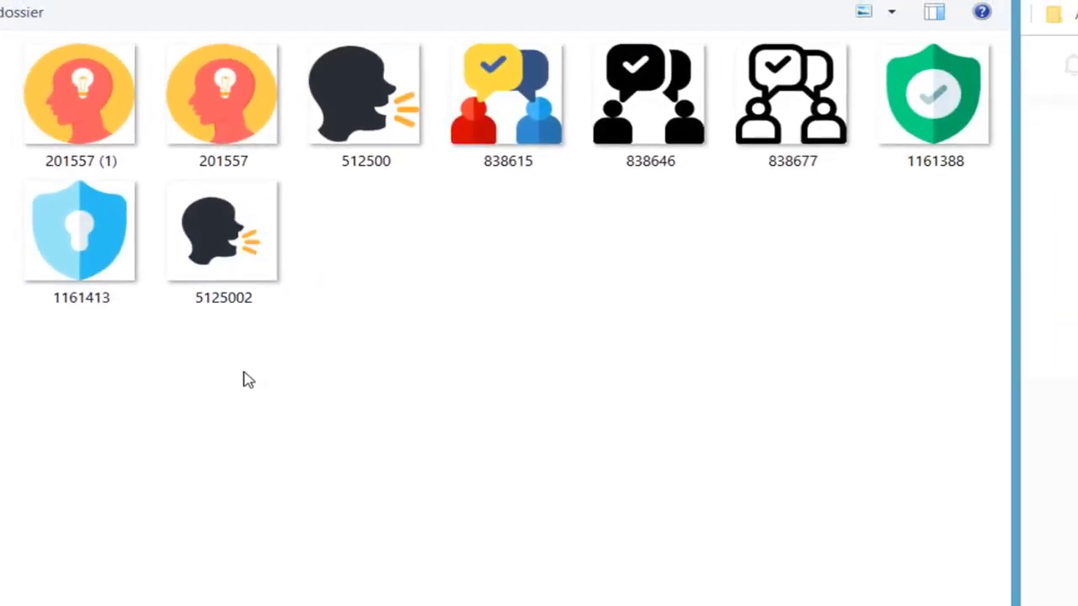
pyautogui.click(118, 280)
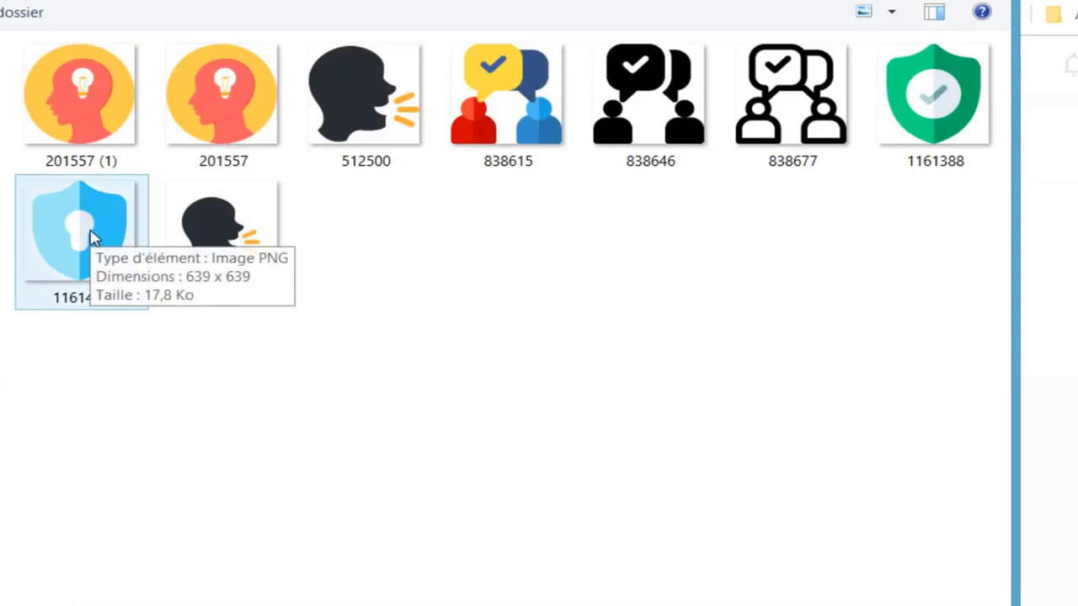
pyautogui.click(93, 239)
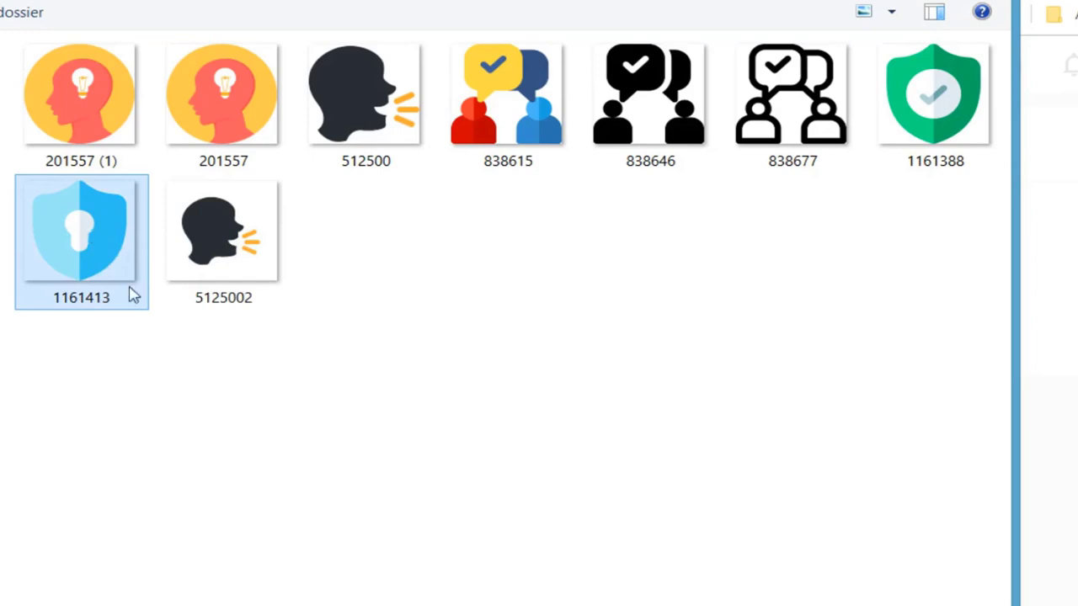
pyautogui.click(807, 603)
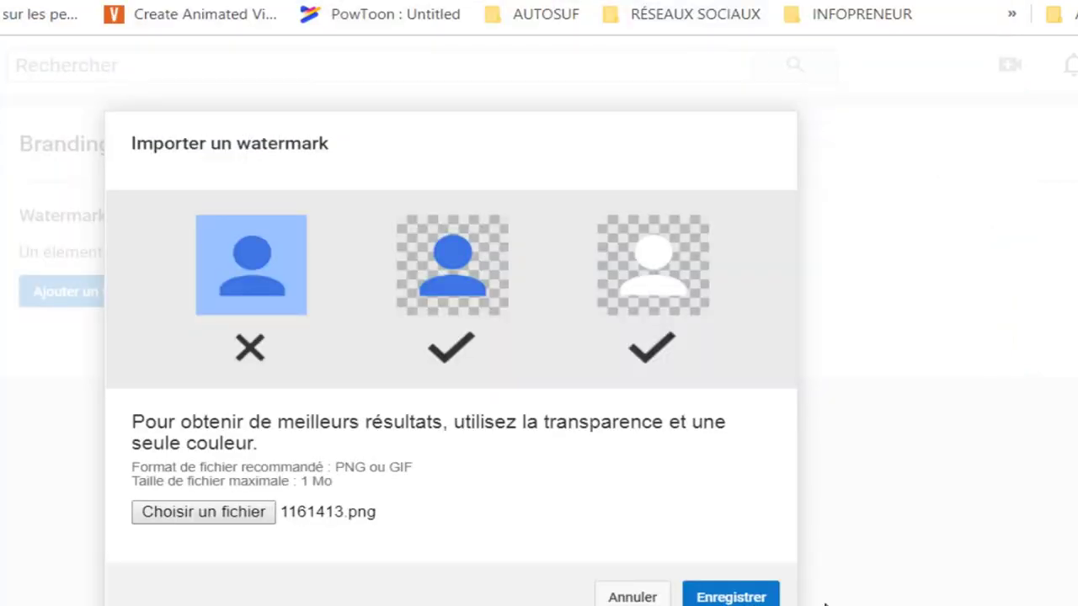
# Step: Upload the chosen shield image and save it as the channel's branding watermark
pyautogui.click(731, 597)
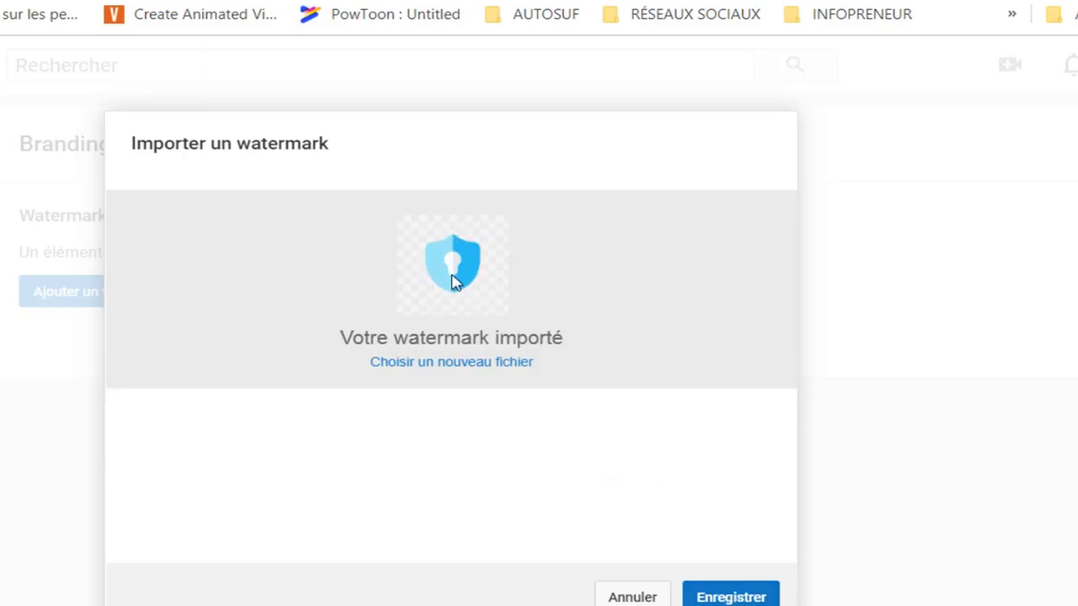
pyautogui.click(729, 598)
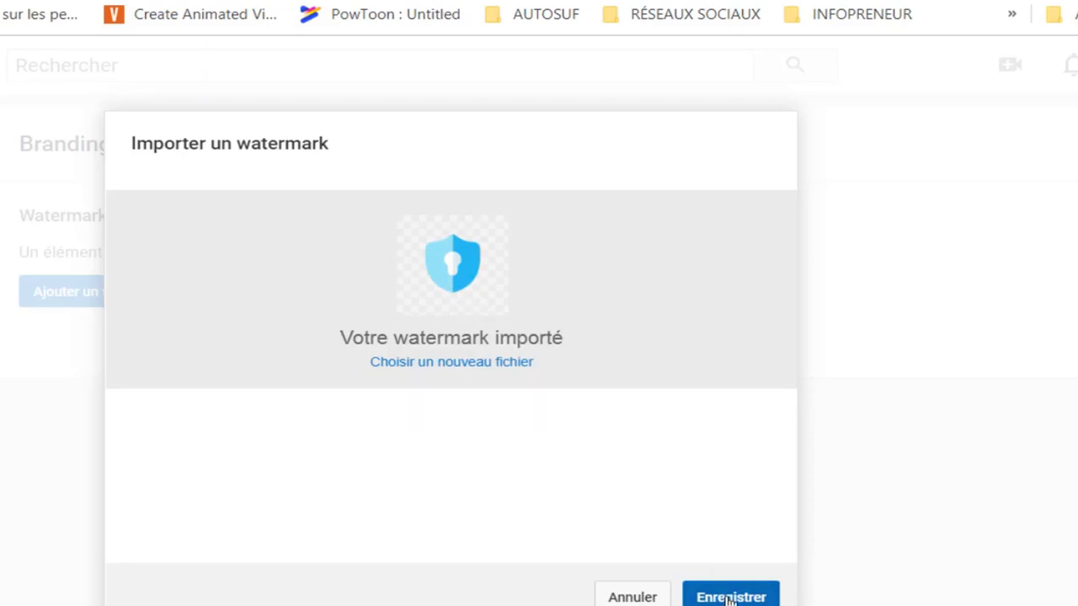
pyautogui.click(730, 597)
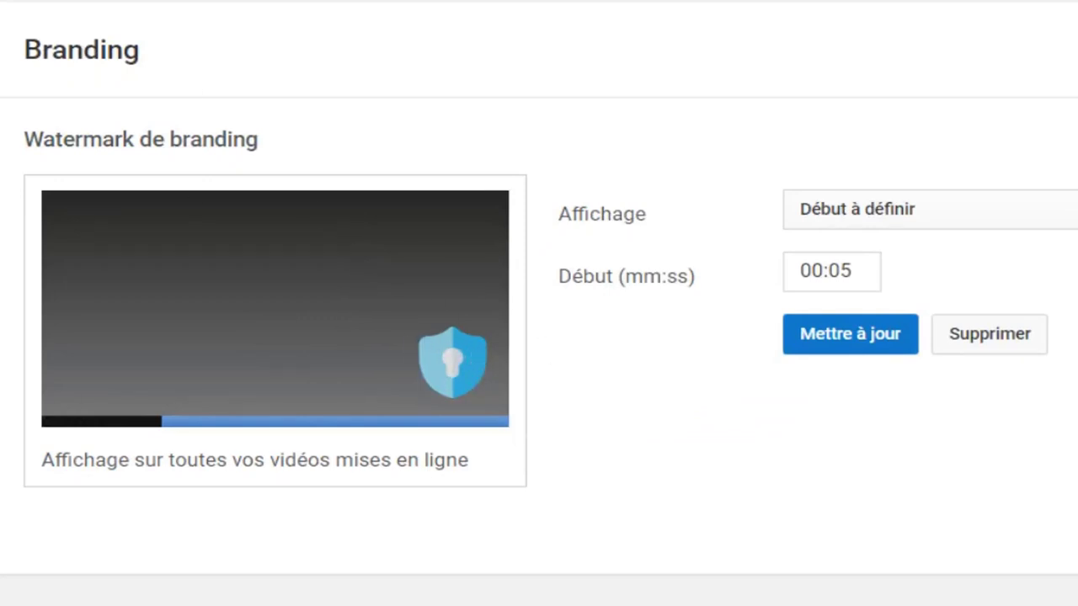
# Step: Search YouTube for "galsen tube" in a separate page and subscribe to the GALSEN TUBE channel with the red G logo
pyautogui.write('g')
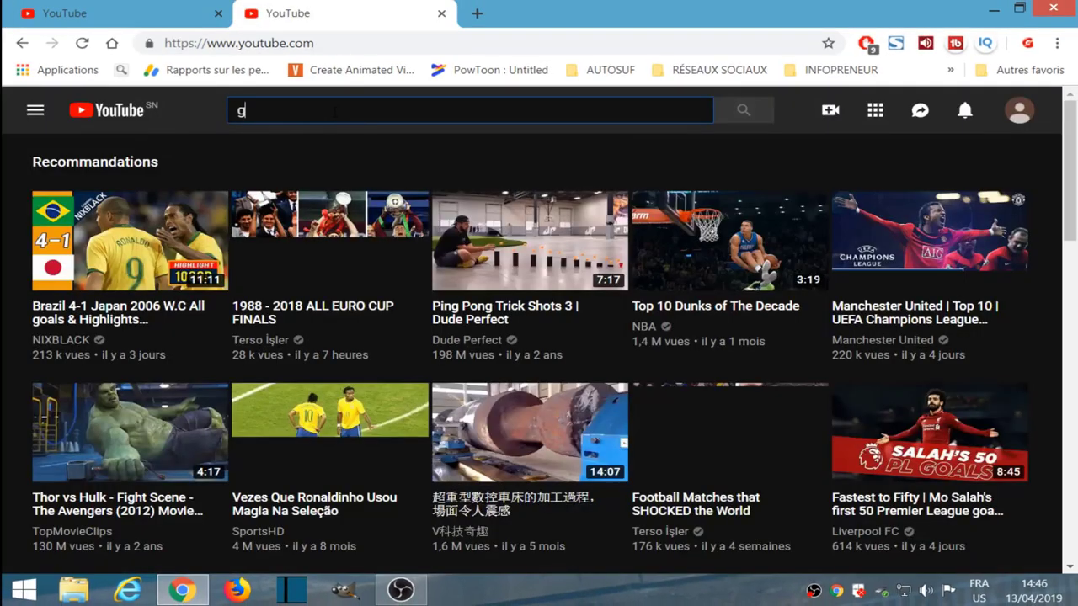
pyautogui.write('al')
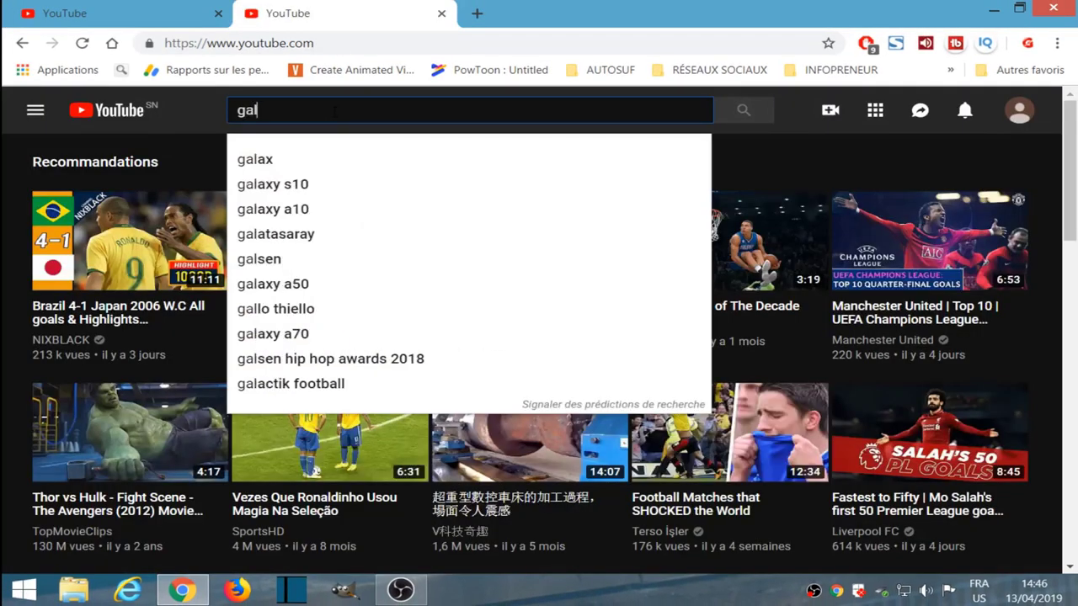
pyautogui.write('sen')
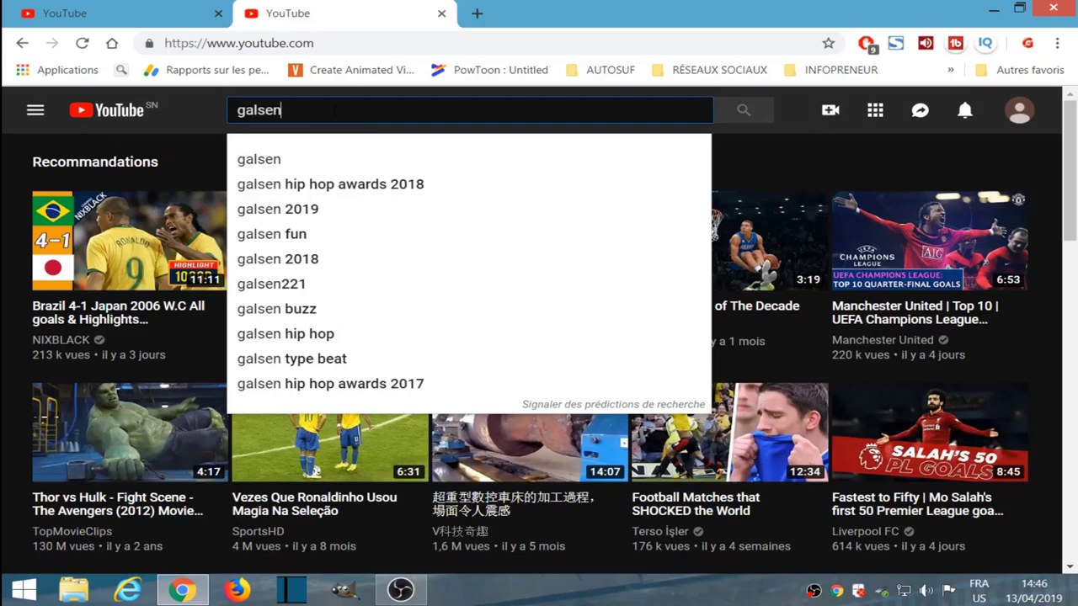
pyautogui.write('tube')
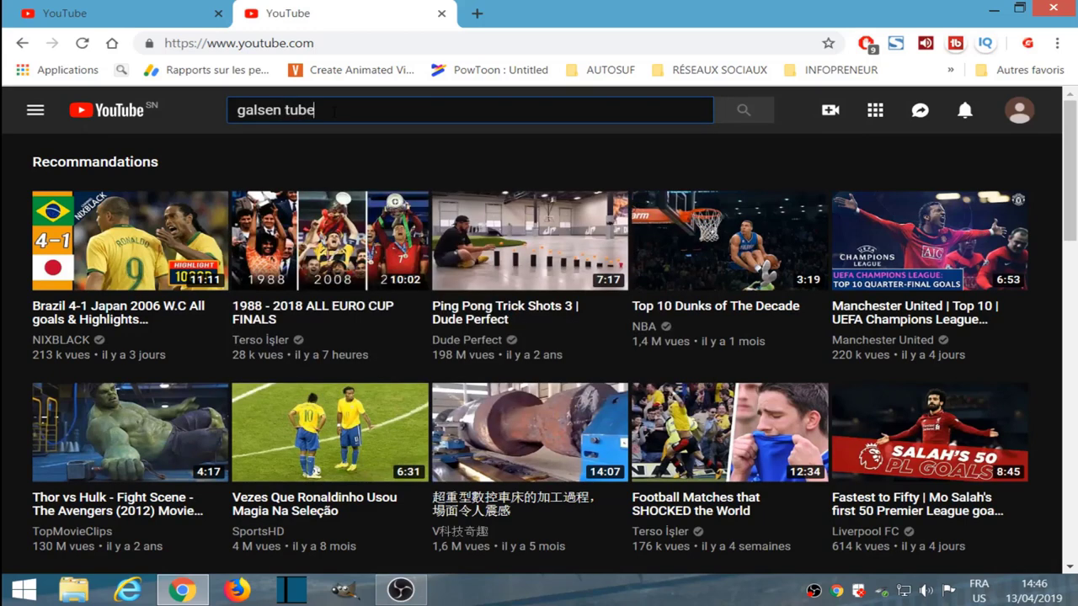
pyautogui.press('Return')
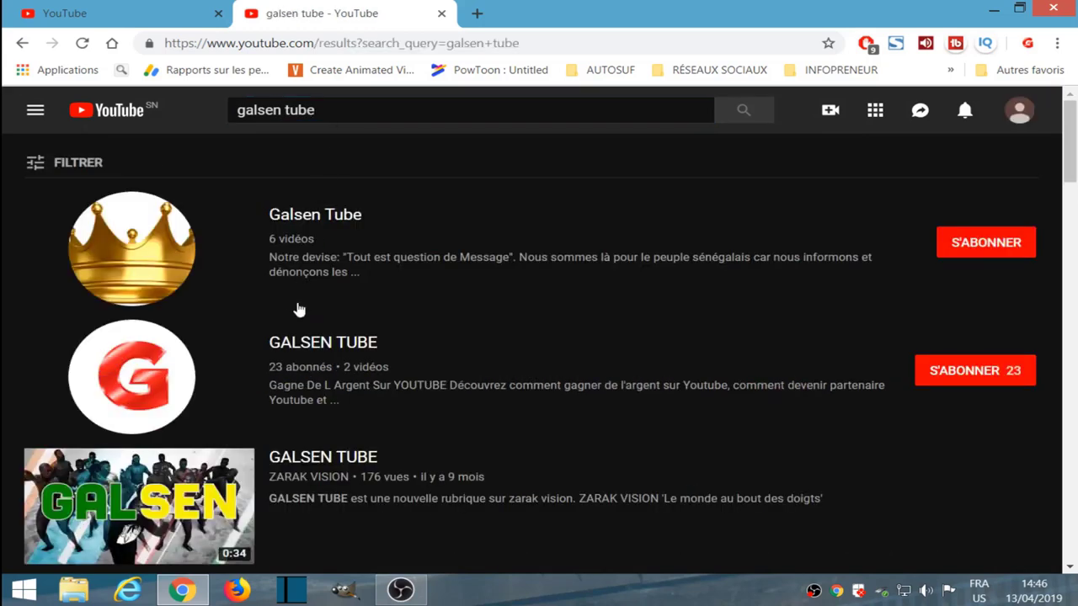
pyautogui.click(992, 377)
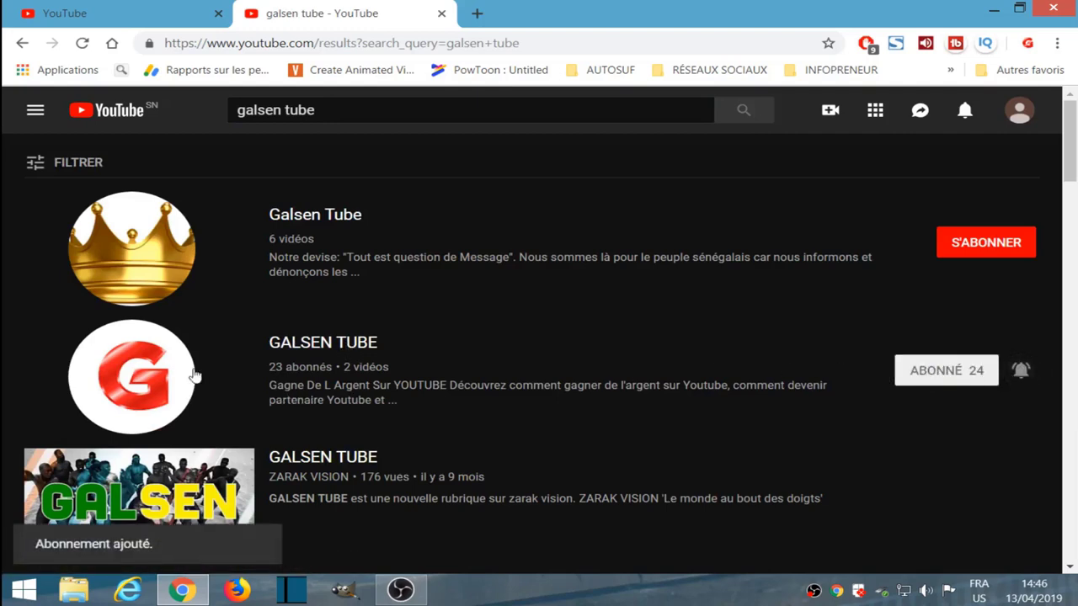
# Step: Examine the watermark on GALSEN TUBE's video about opening a Gmail and YouTube account, then close the video and return to Branding
pyautogui.click(308, 345)
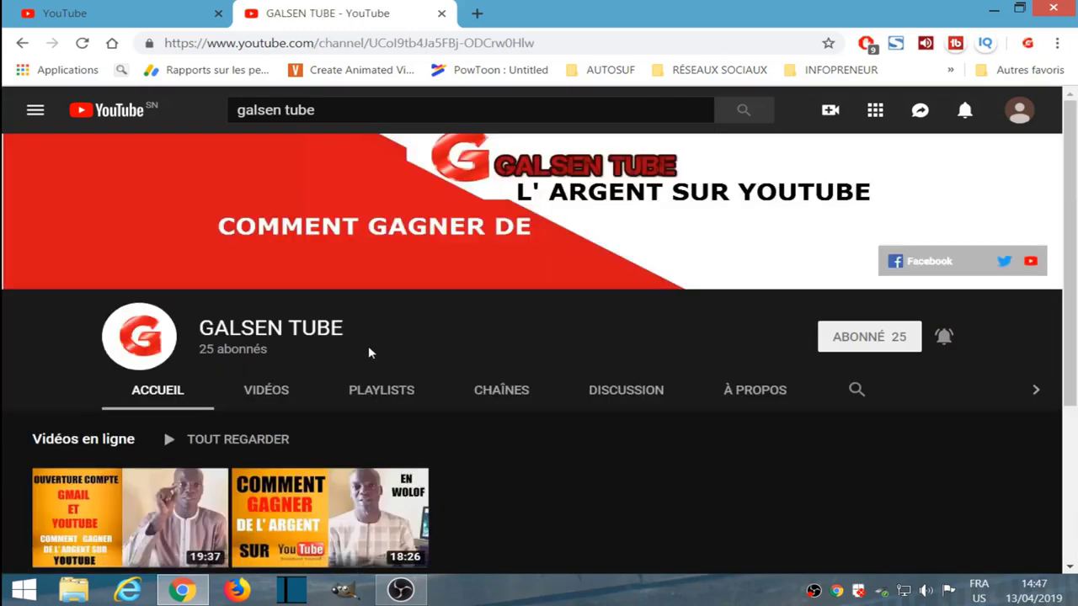
pyautogui.scroll(-2, 253, 395)
pyautogui.click(136, 345)
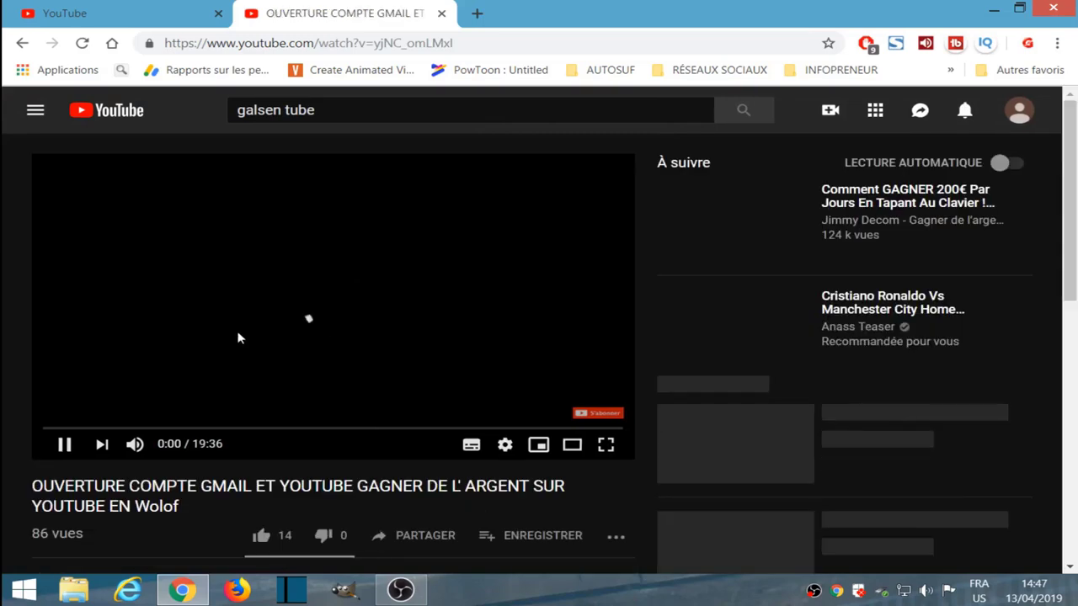
pyautogui.moveTo(600, 419)
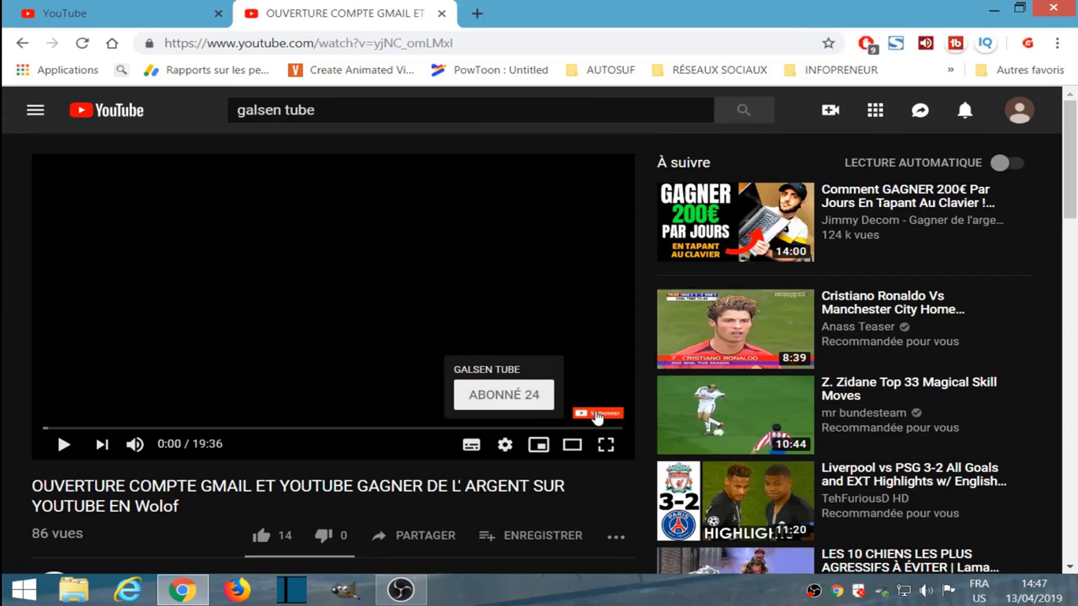
pyautogui.click(341, 323)
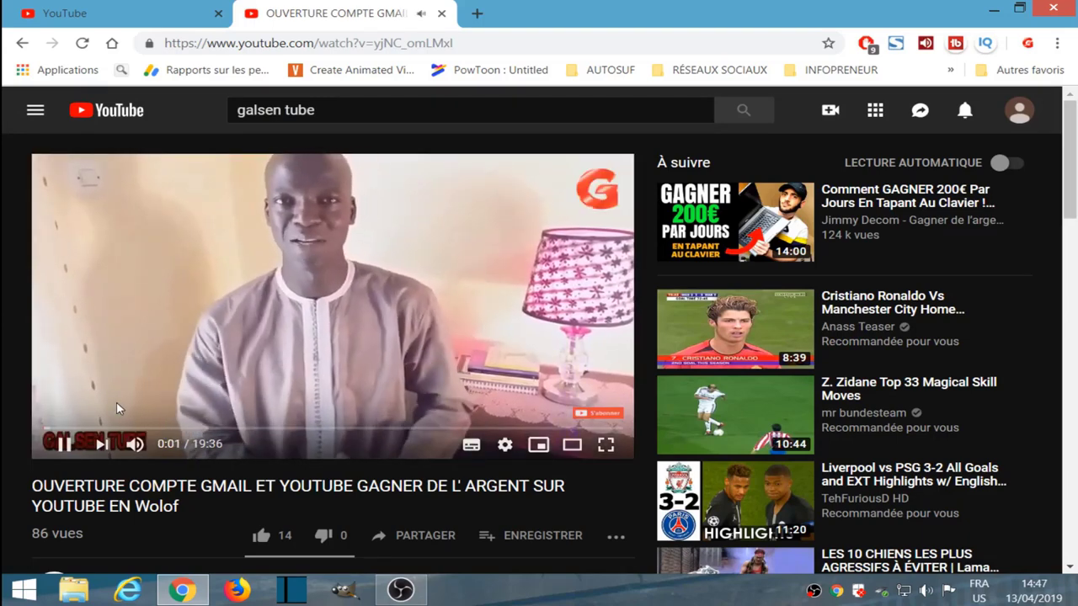
pyautogui.click(277, 336)
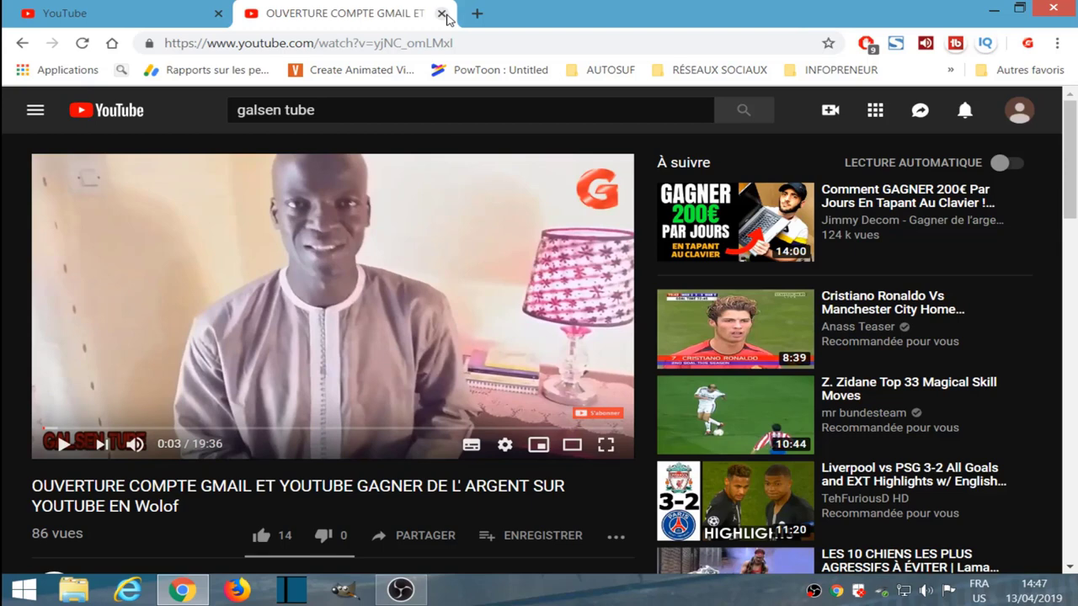
pyautogui.click(442, 14)
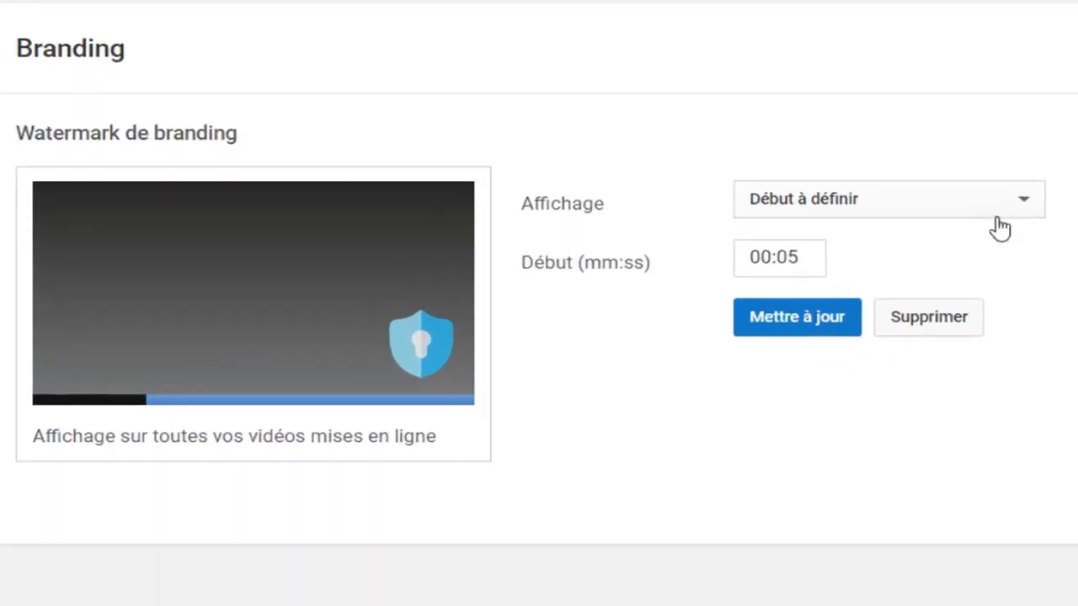
# Step: Try the Fin de la vidéo watermark display, then set it to Intégralité de la vidéo and update the watermark
pyautogui.click(1020, 207)
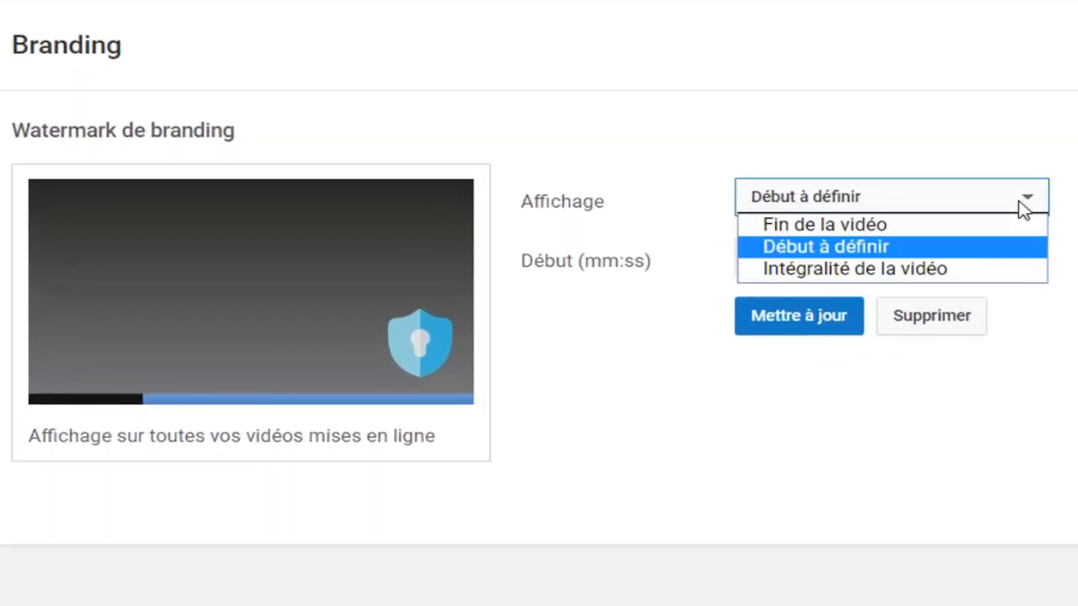
pyautogui.click(863, 231)
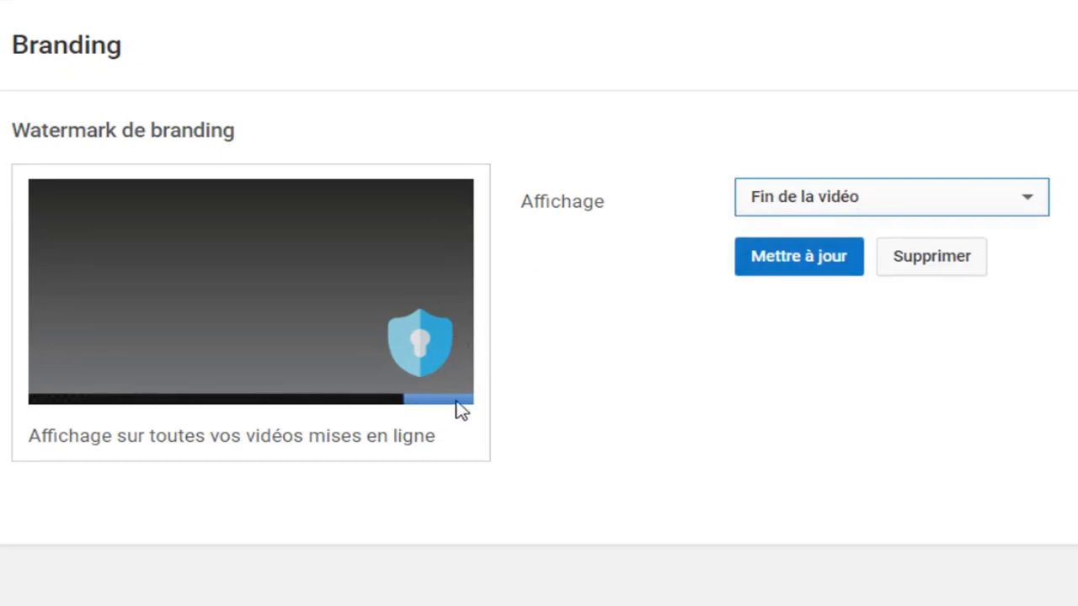
pyautogui.click(1030, 202)
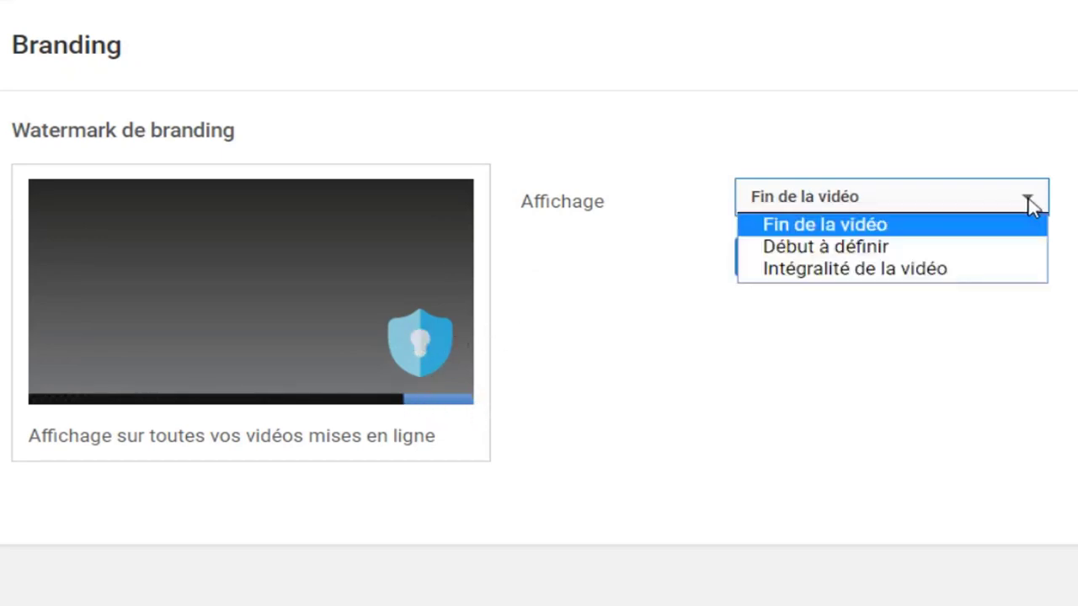
pyautogui.click(949, 275)
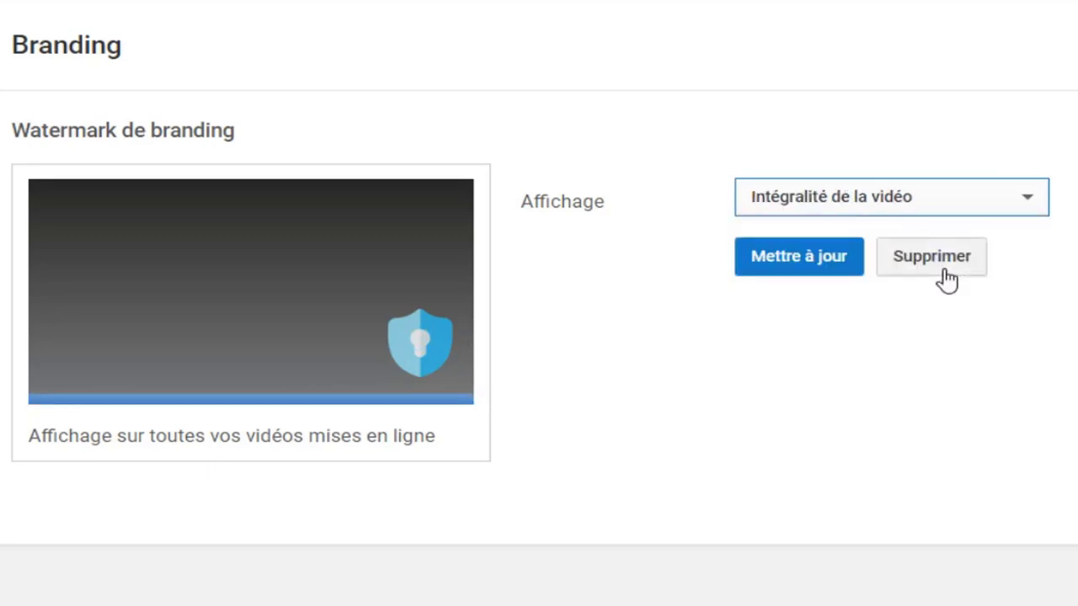
pyautogui.click(804, 266)
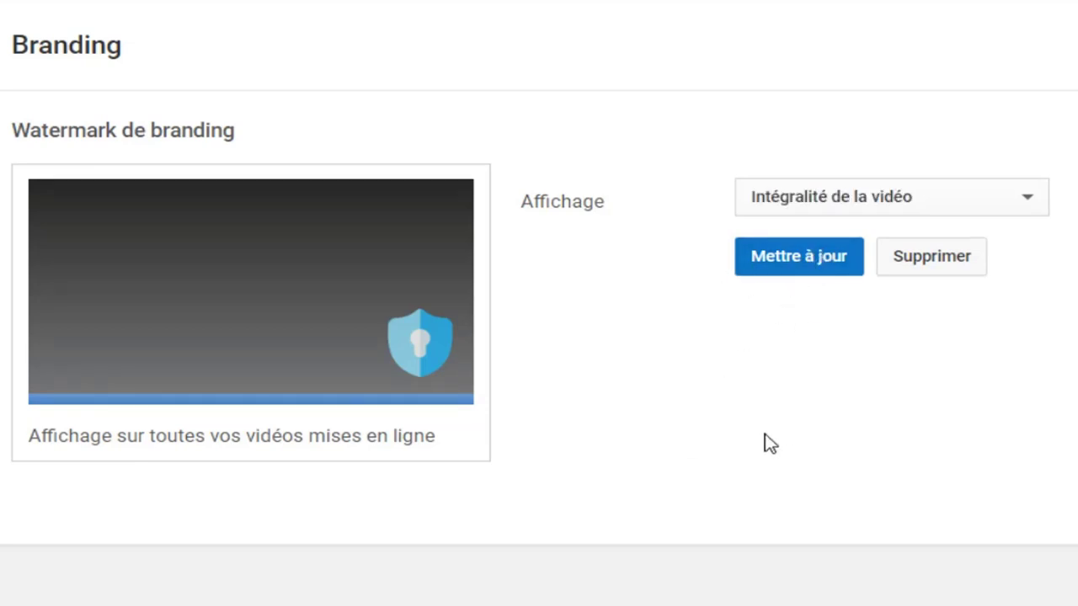
# Step: Open the channel's advanced options (Options avancées)
pyautogui.scroll(-5, 768, 444)
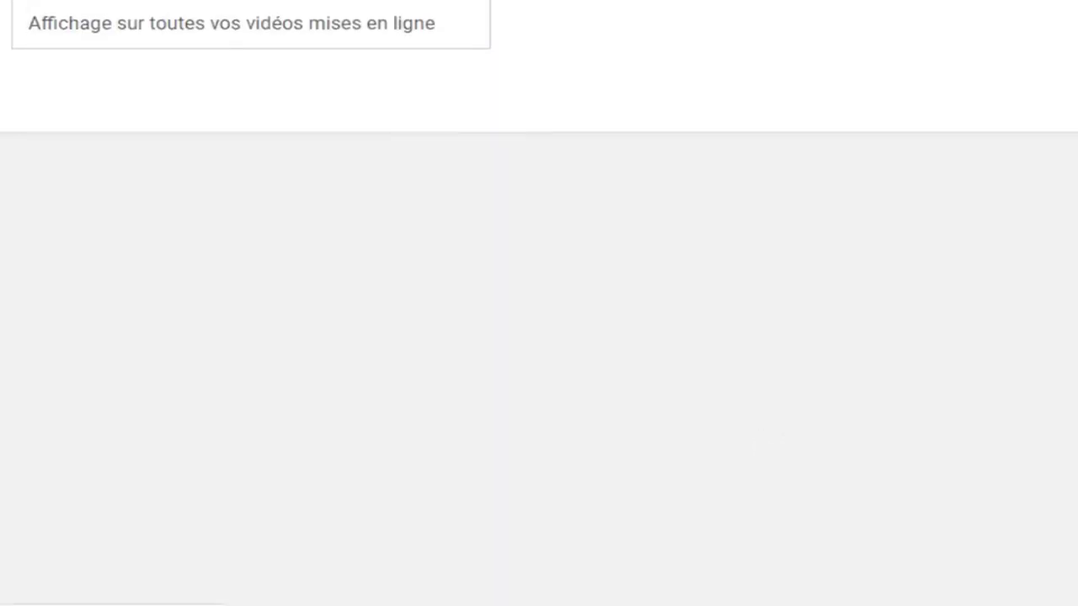
pyautogui.click(92, 306)
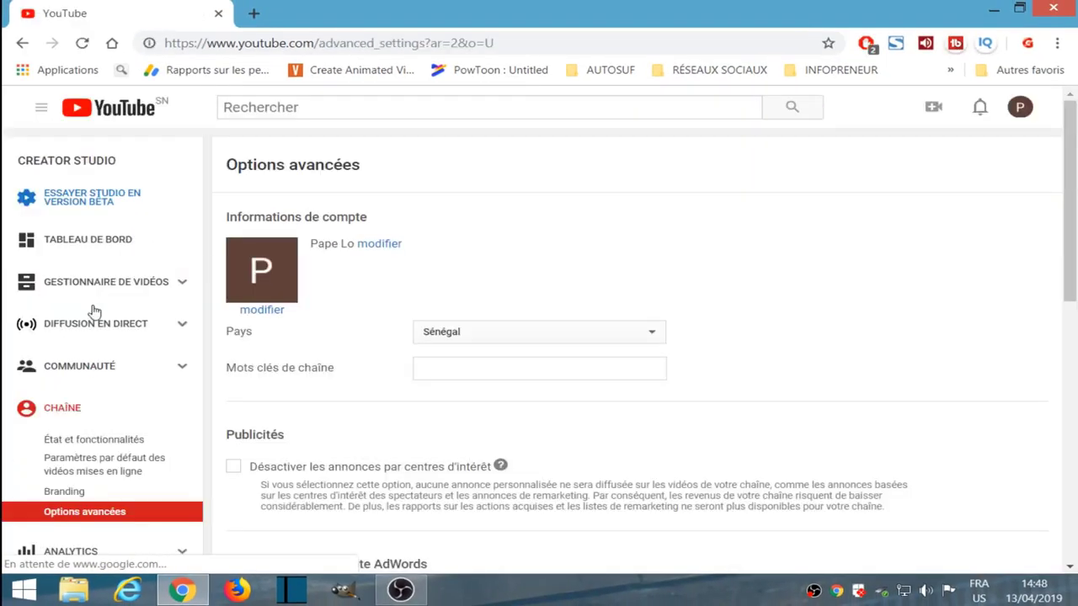